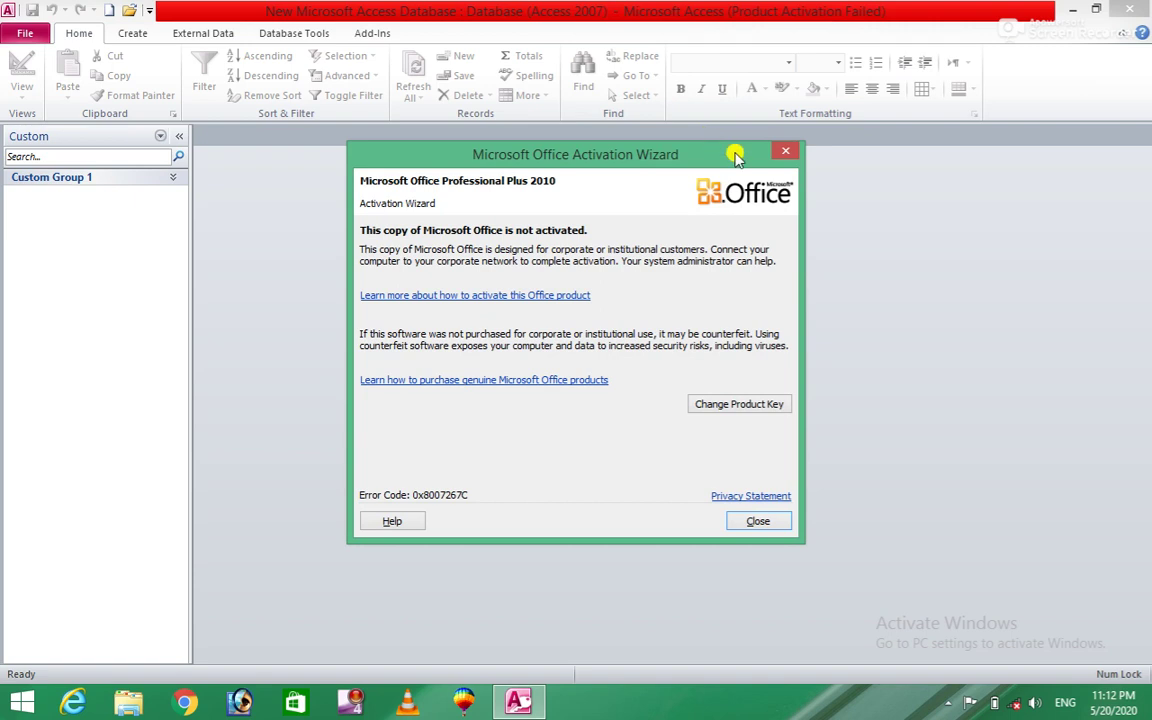
# Dismiss the Office activation wizard and open the recent database Table 1.accdb.
pyautogui.click(786, 153)
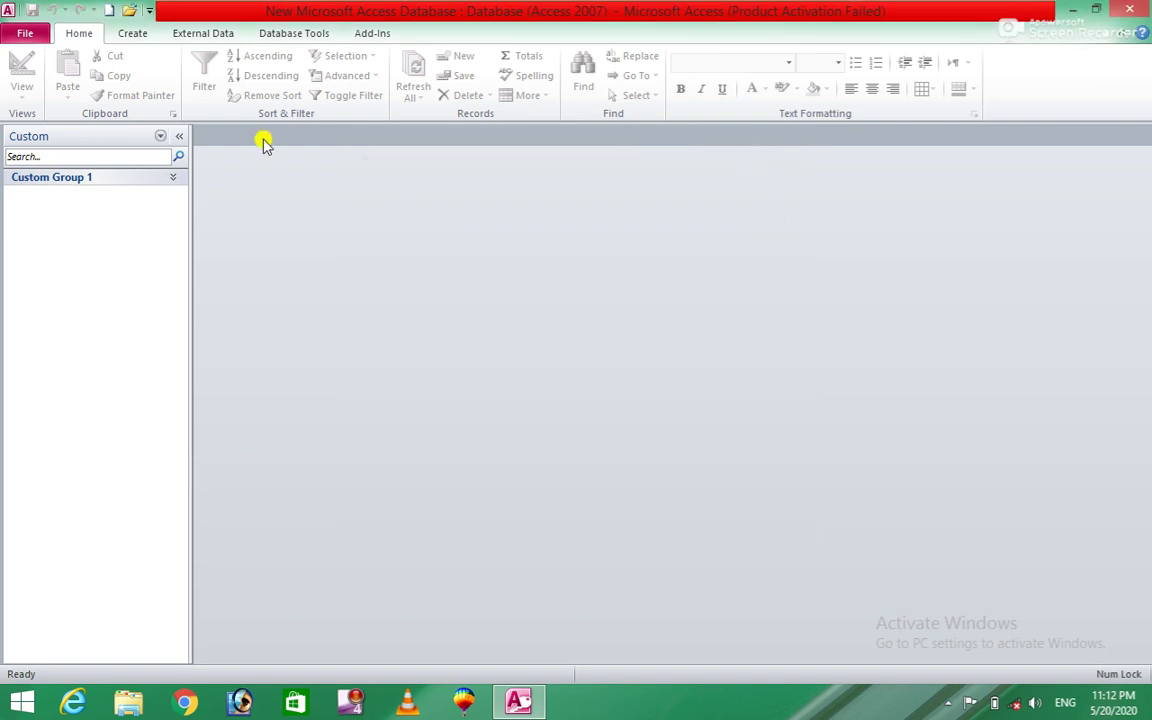
pyautogui.click(28, 34)
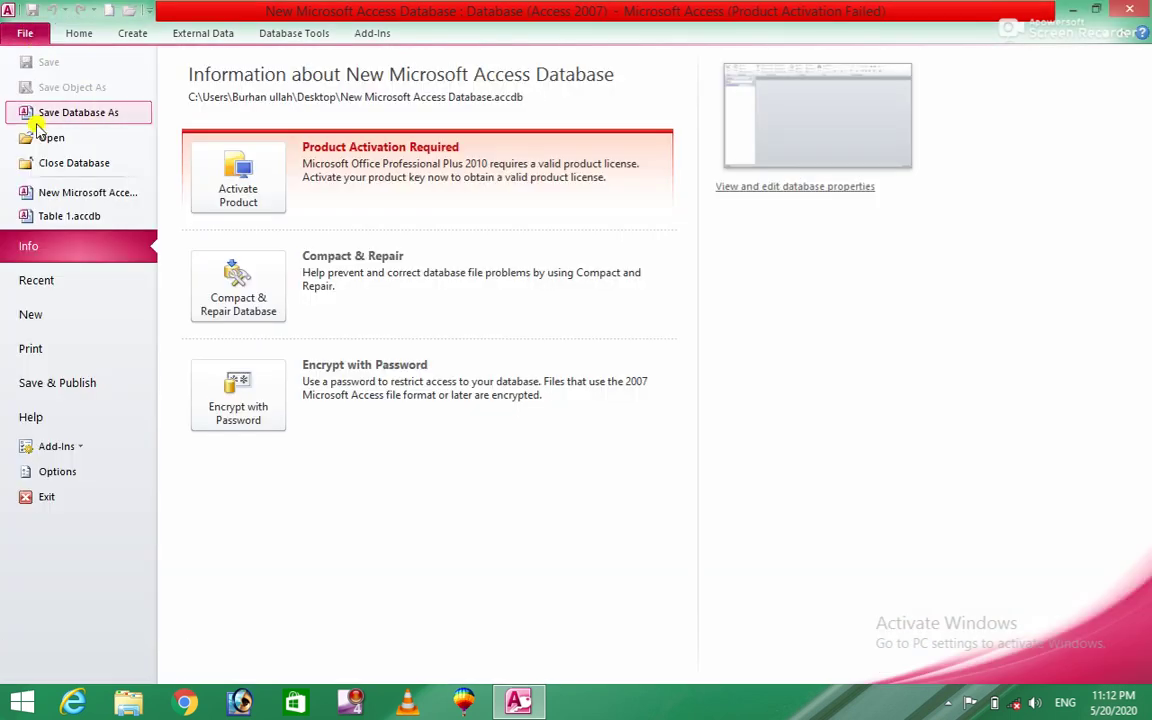
pyautogui.click(44, 217)
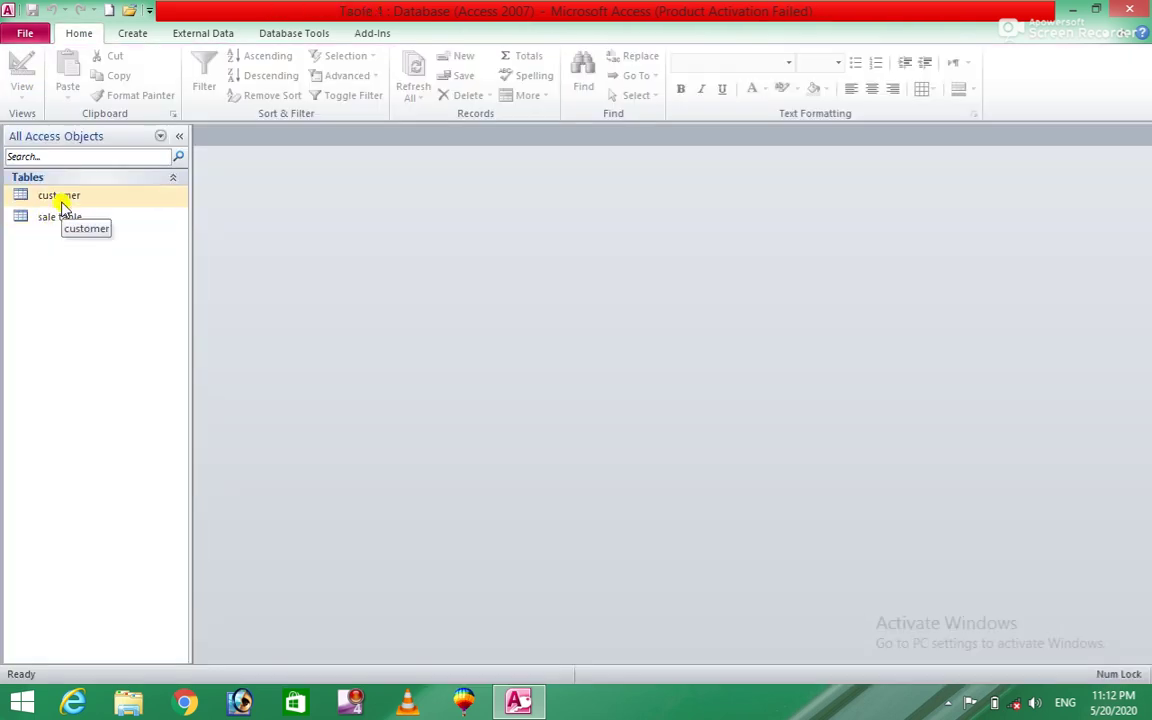
# Open the customer table and switch it to Design View.
pyautogui.doubleClick(79, 199)
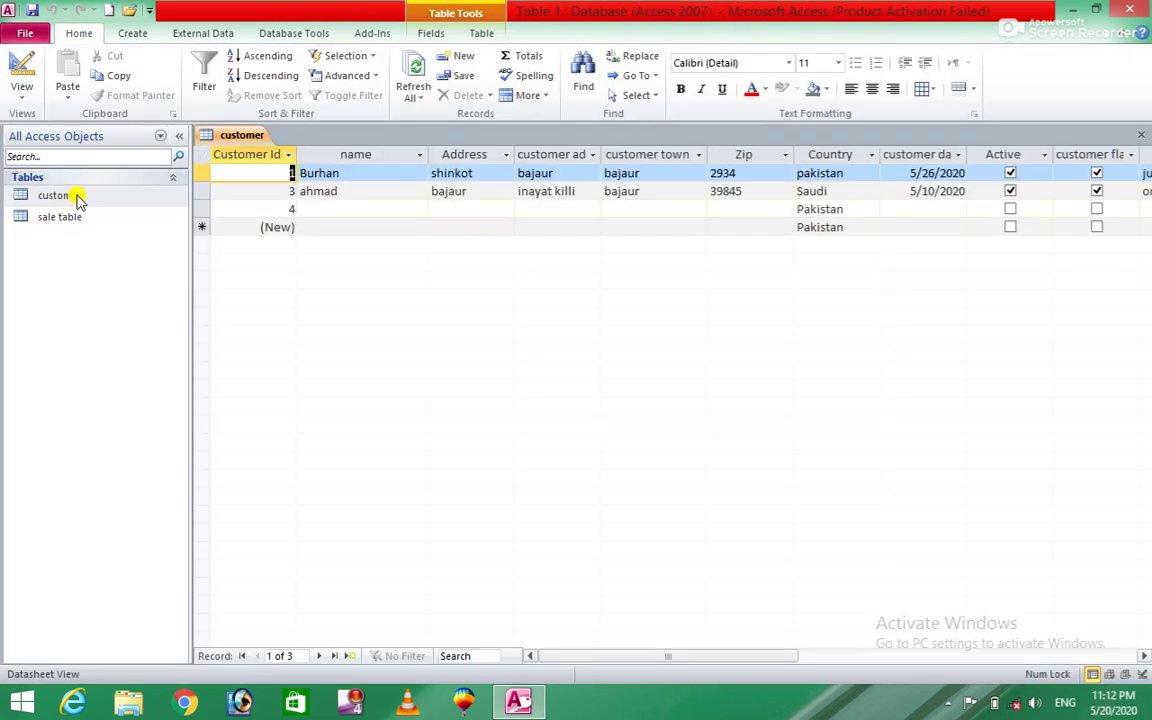
pyautogui.rightClick(79, 199)
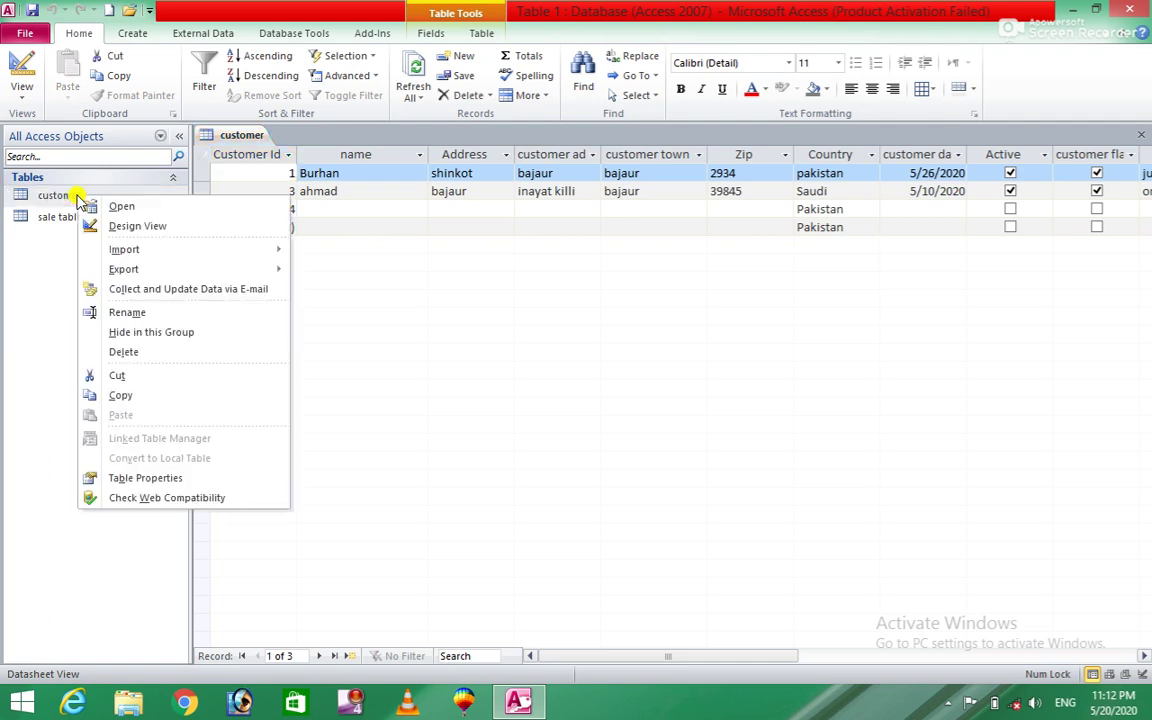
pyautogui.click(124, 225)
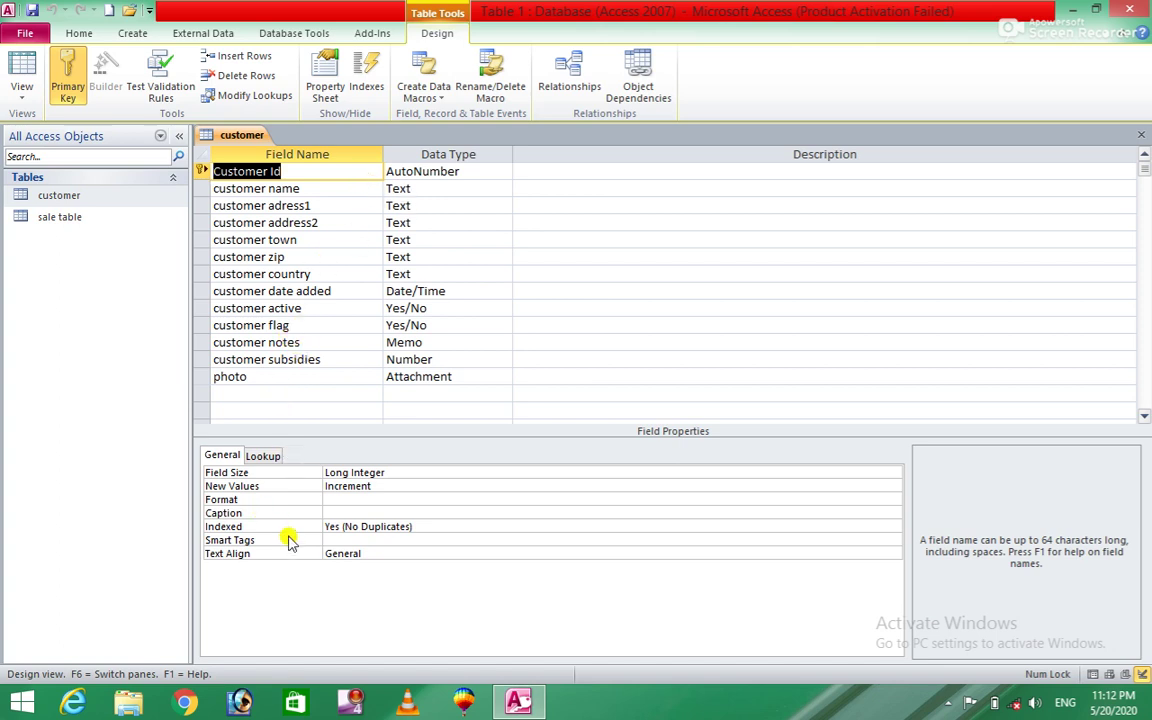
# Examine the field properties of the customer table's fields, from customer name through photo and customer country.
pyautogui.click(336, 188)
pyautogui.click(330, 206)
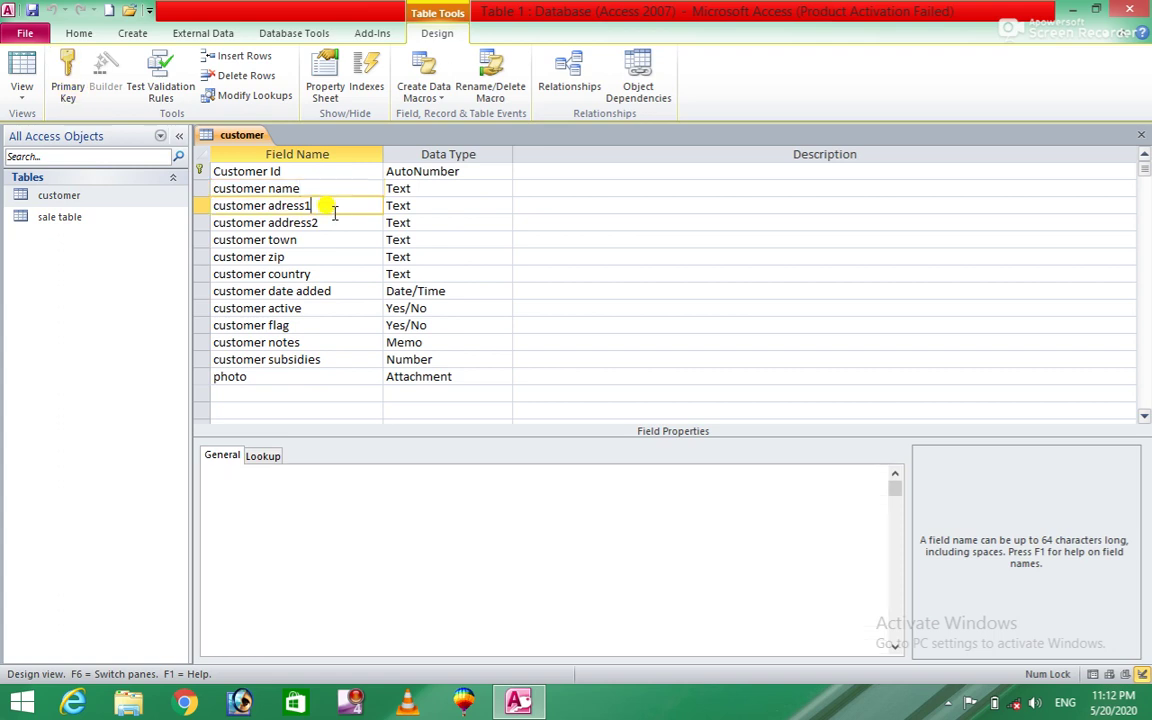
pyautogui.click(333, 292)
pyautogui.write('ed')
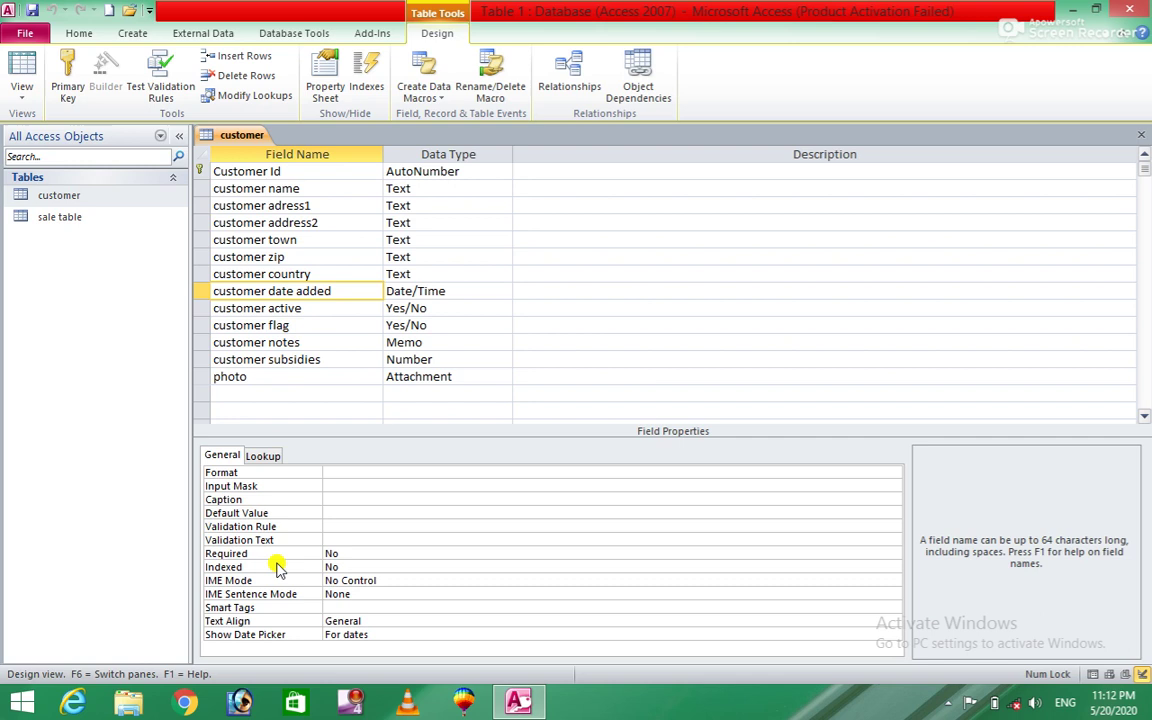
pyautogui.click(316, 311)
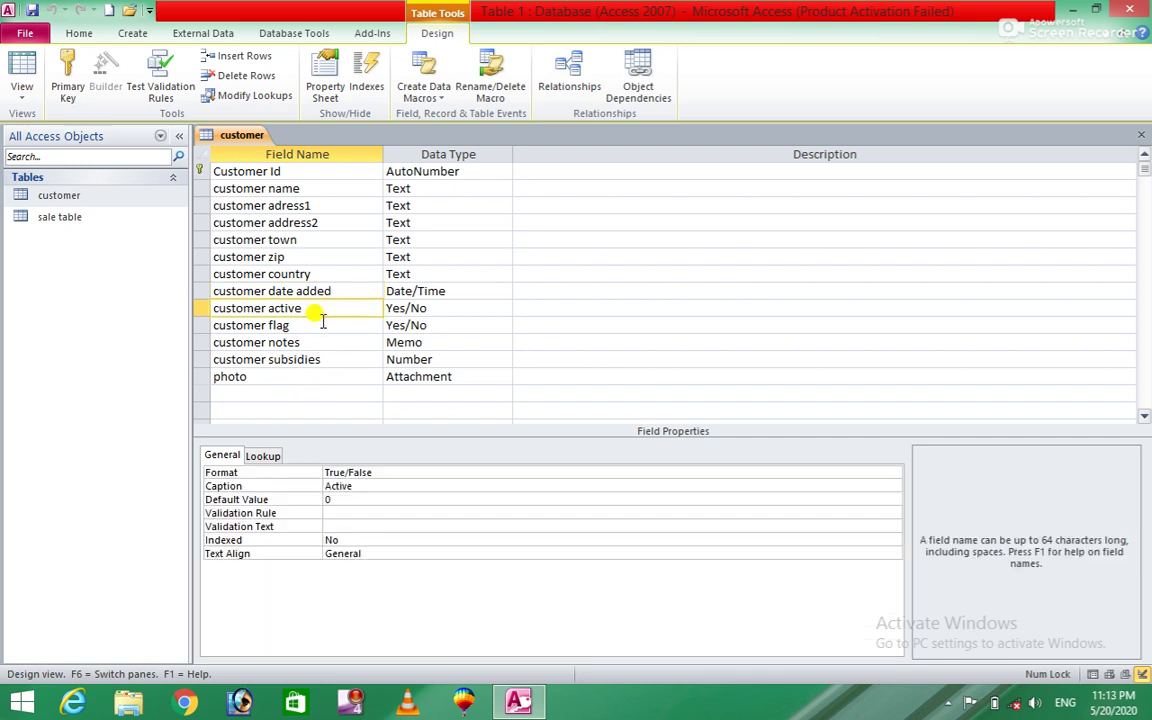
pyautogui.click(318, 328)
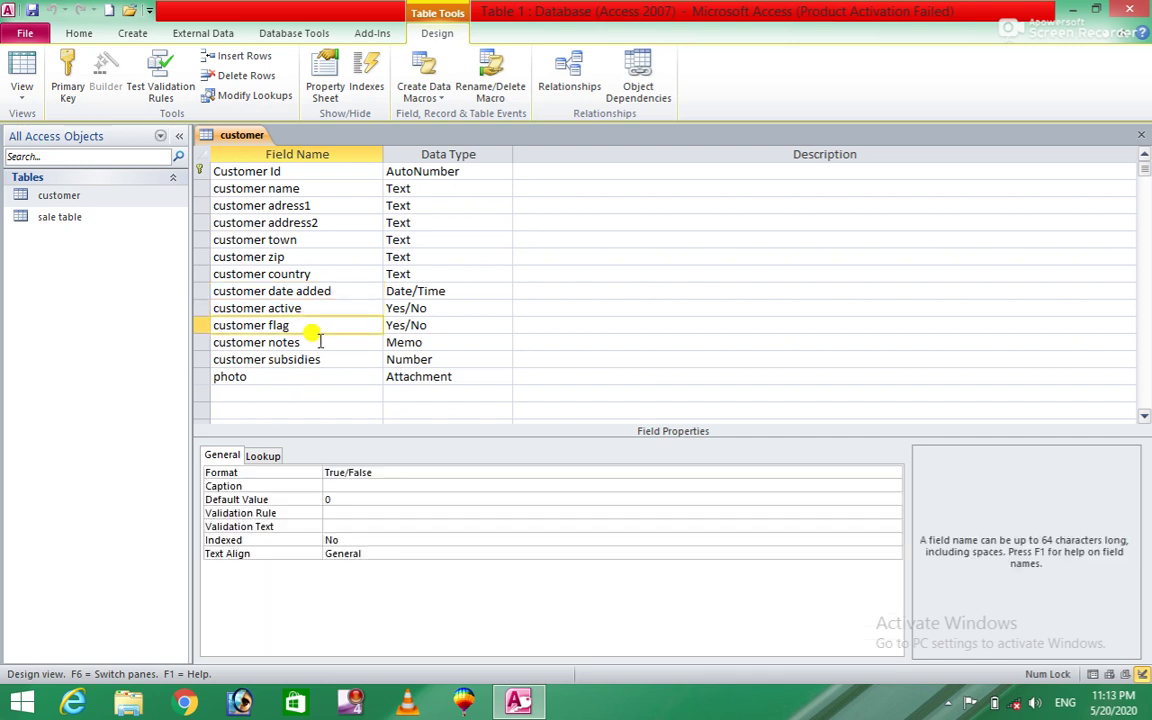
pyautogui.click(318, 342)
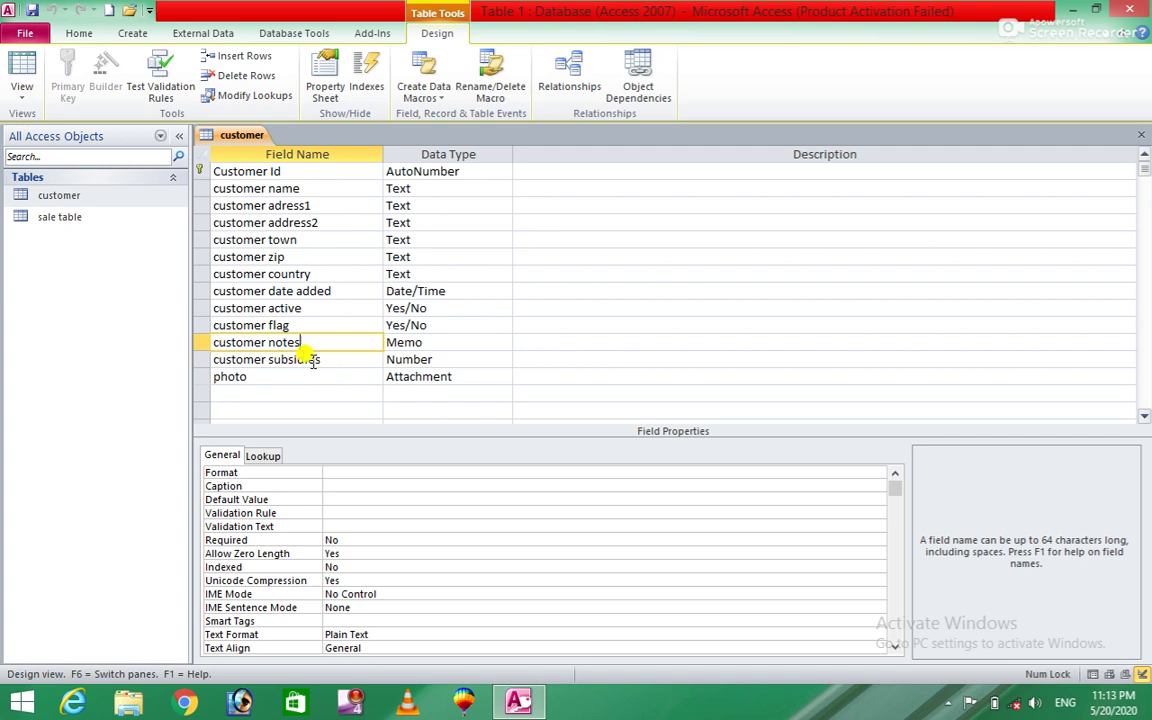
pyautogui.click(326, 360)
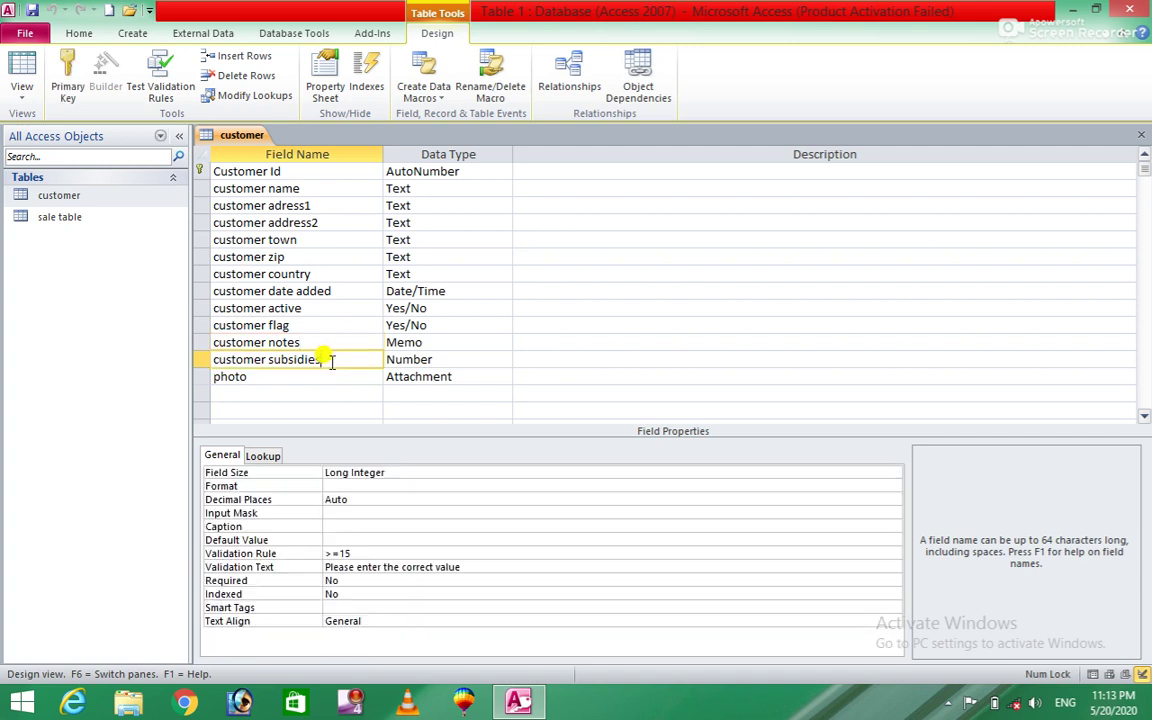
pyautogui.click(251, 380)
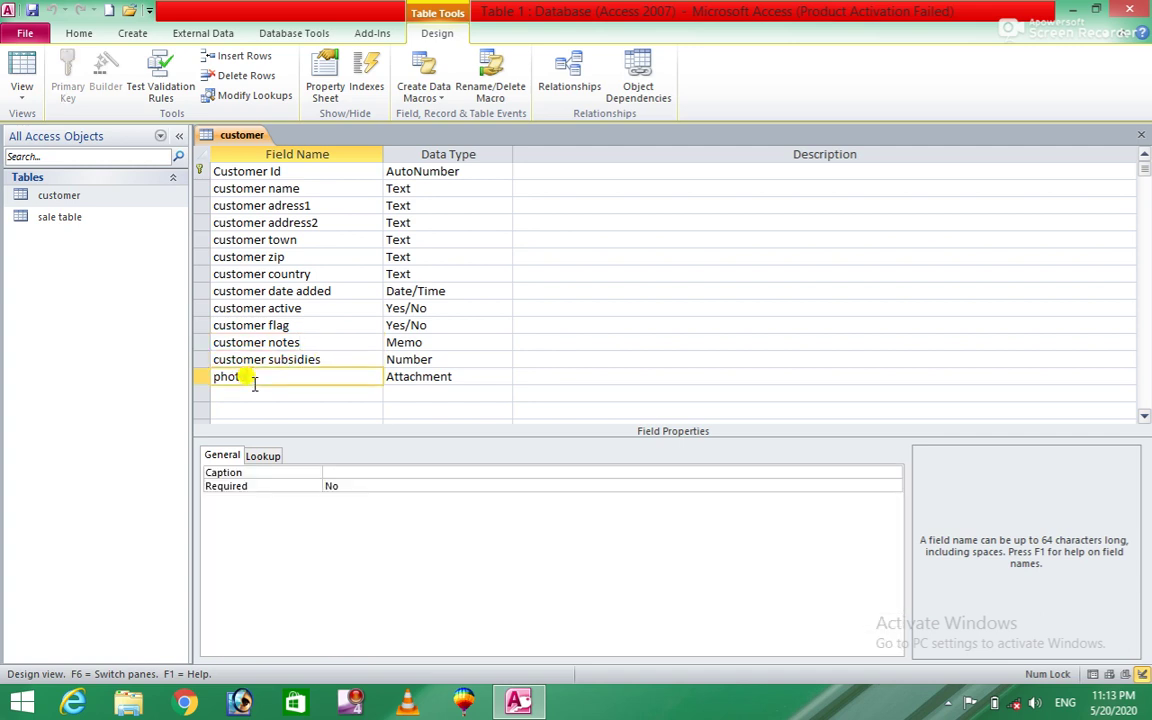
pyautogui.click(322, 270)
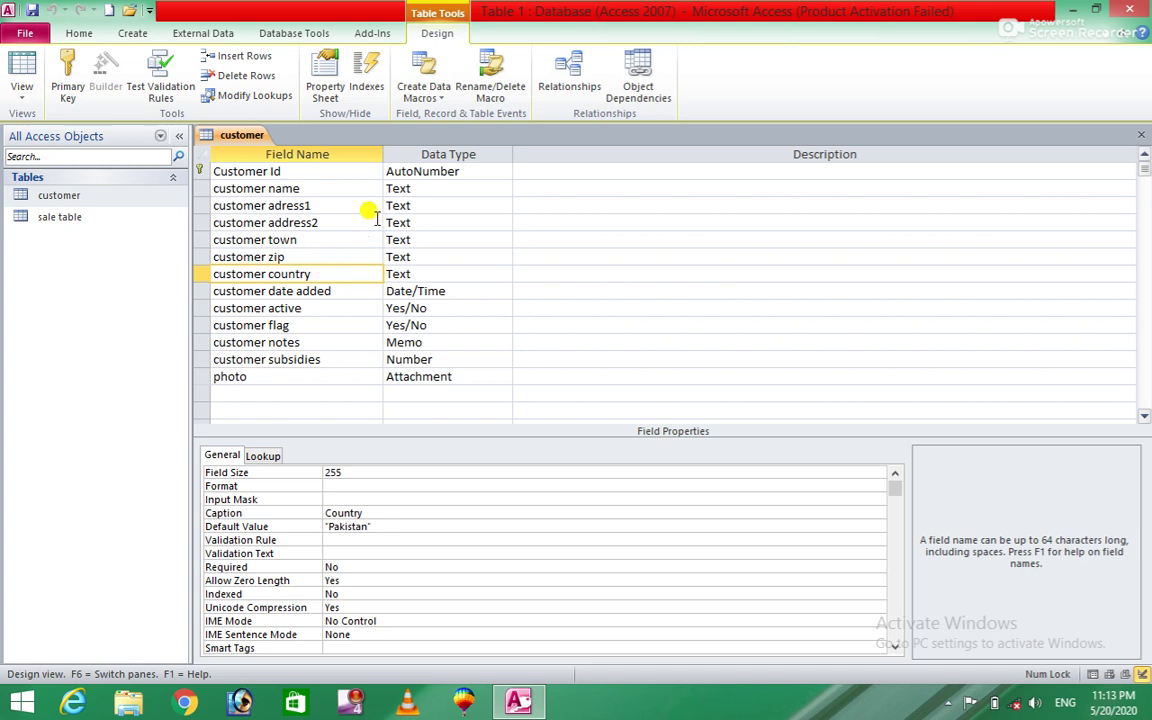
# Set the field size of the customer zip field to 11.
pyautogui.click(297, 257)
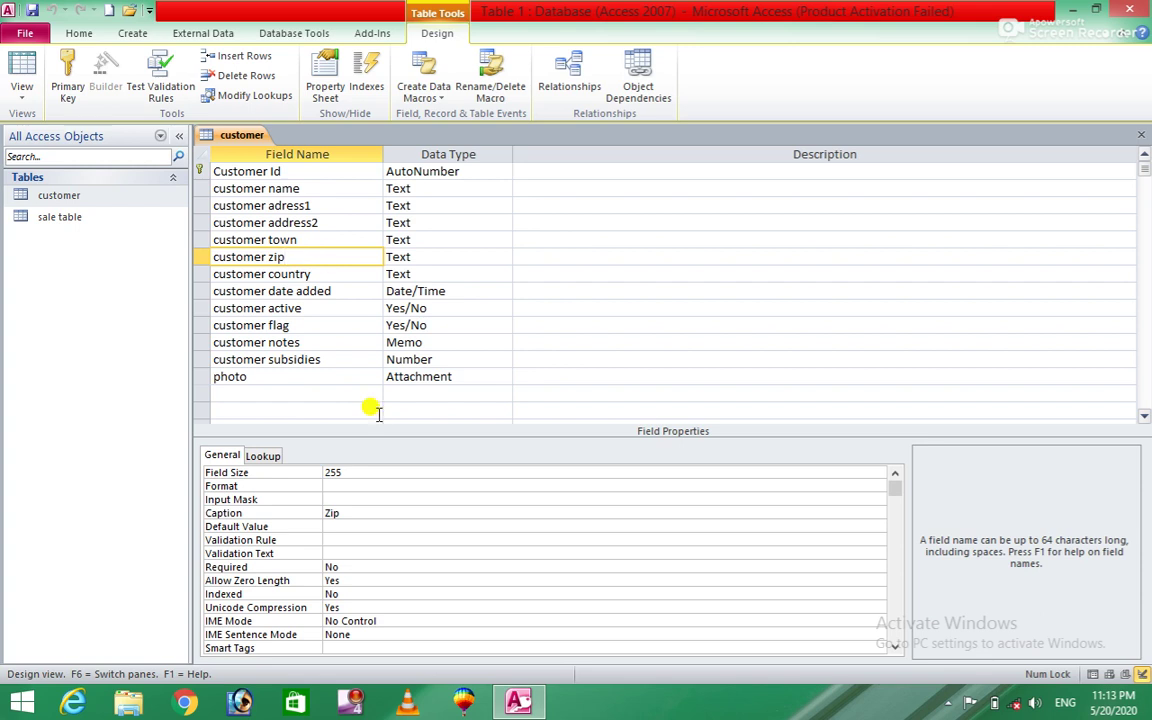
pyautogui.click(357, 483)
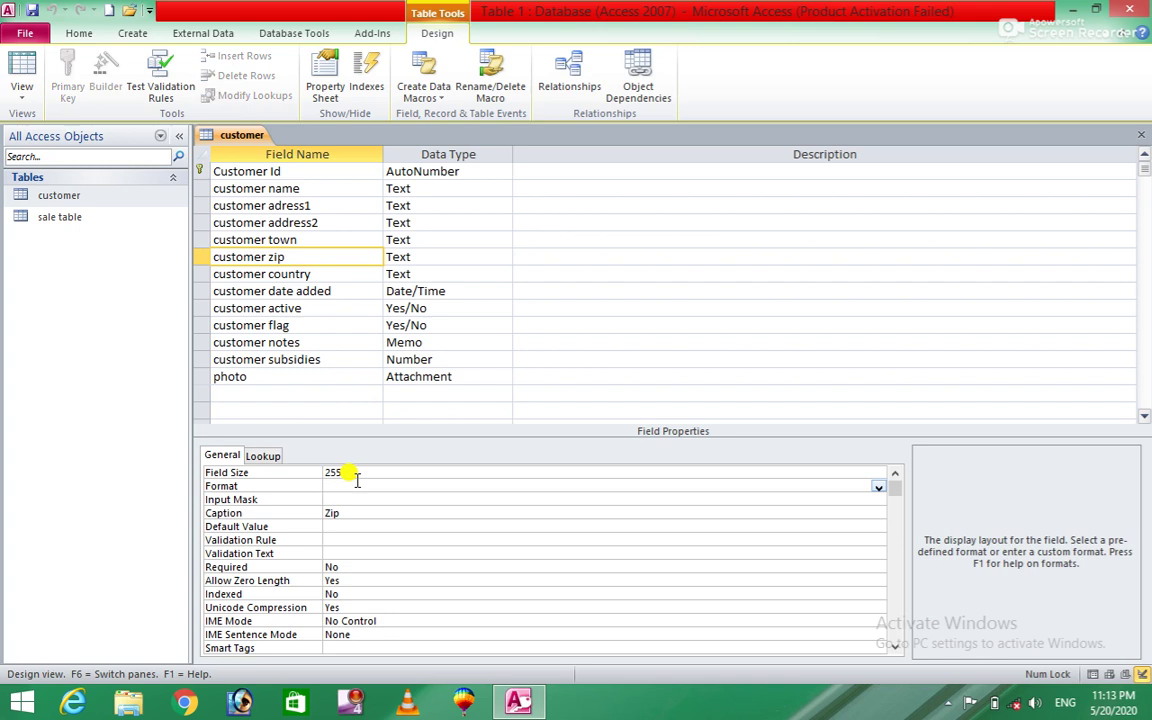
pyautogui.click(366, 472)
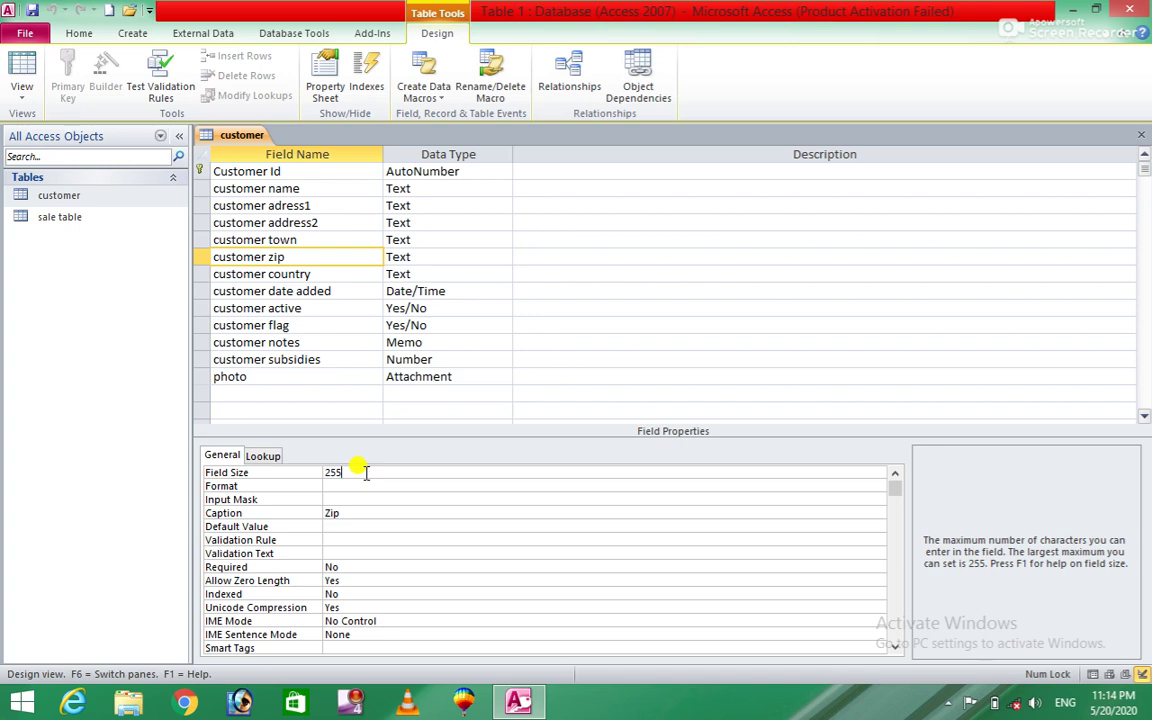
pyautogui.press('BackSpace')
pyautogui.press('BackSpace')
pyautogui.press('BackSpace')
pyautogui.write('11')
pyautogui.click(333, 486)
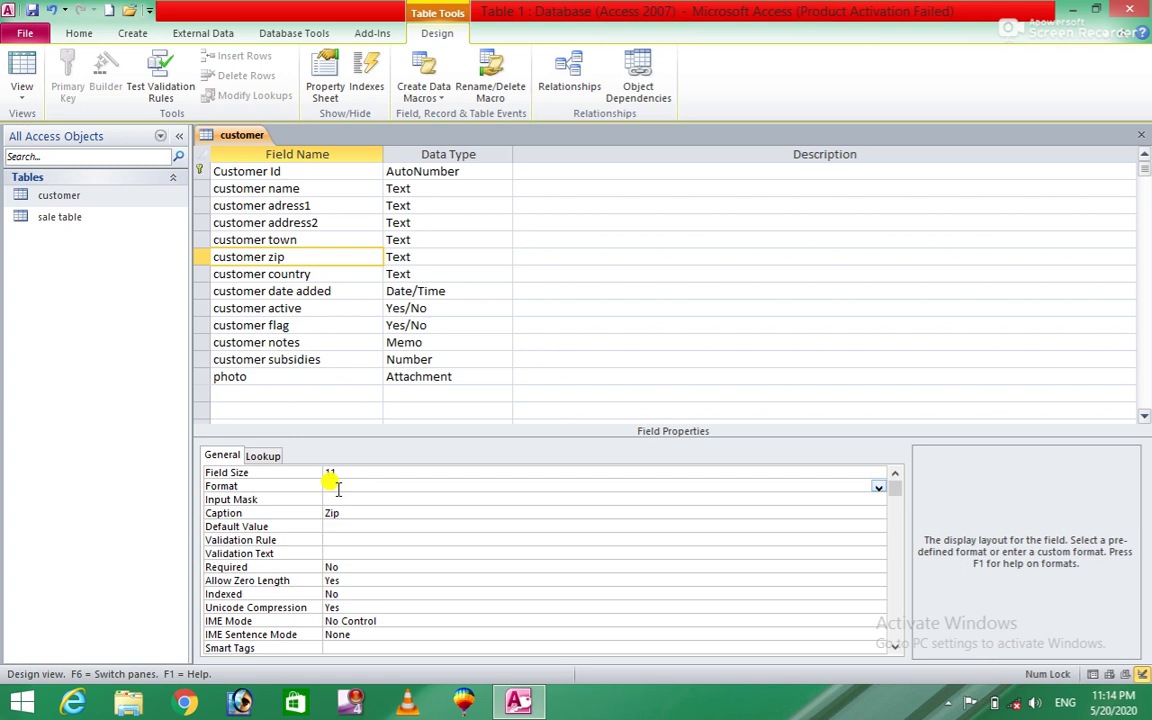
# Review the available date and time display formats for the customer date added field.
pyautogui.click(343, 291)
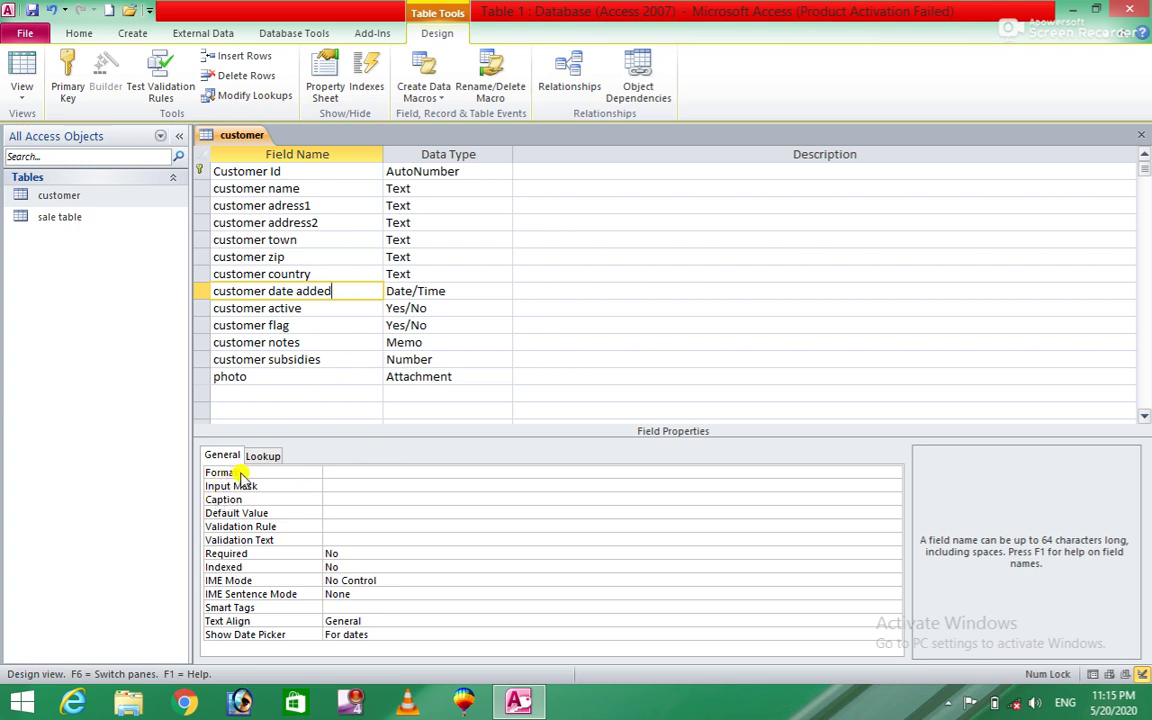
pyautogui.click(366, 475)
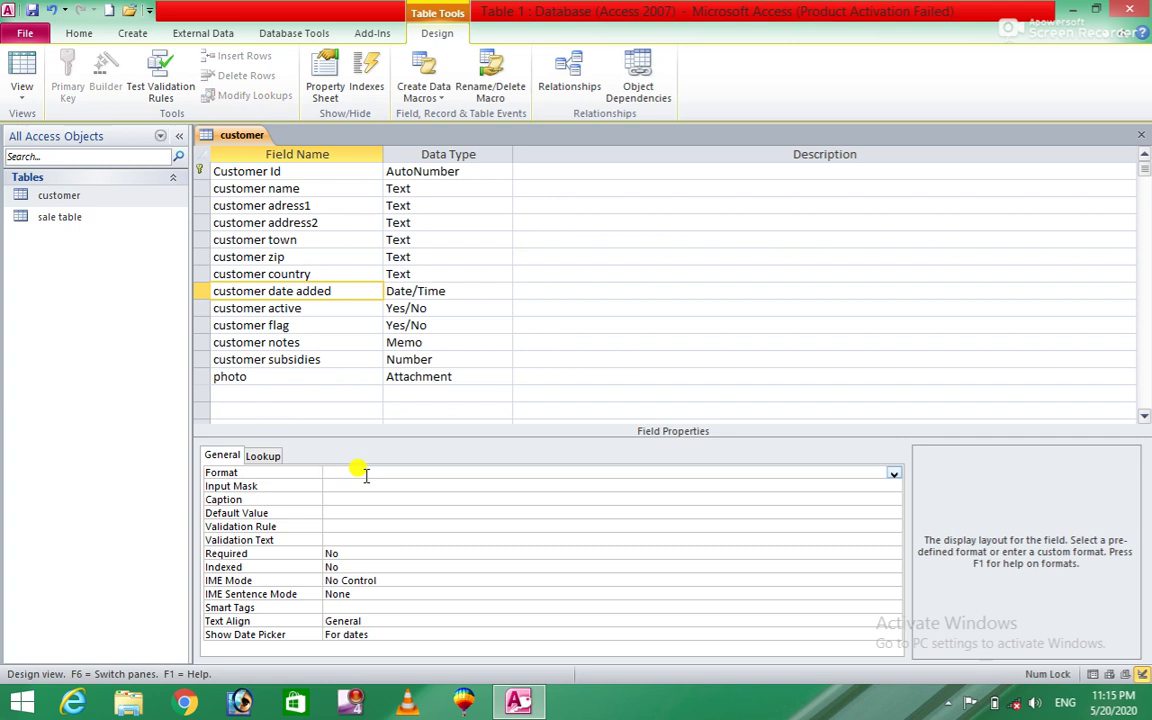
pyautogui.click(893, 474)
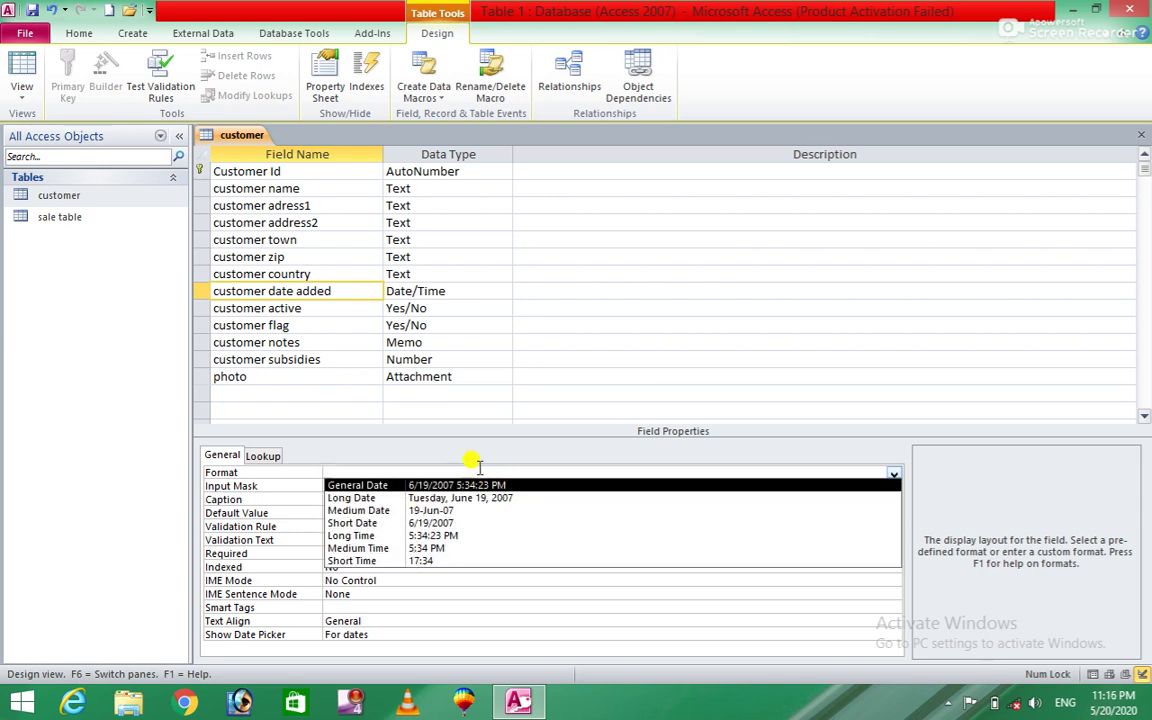
pyautogui.click(522, 457)
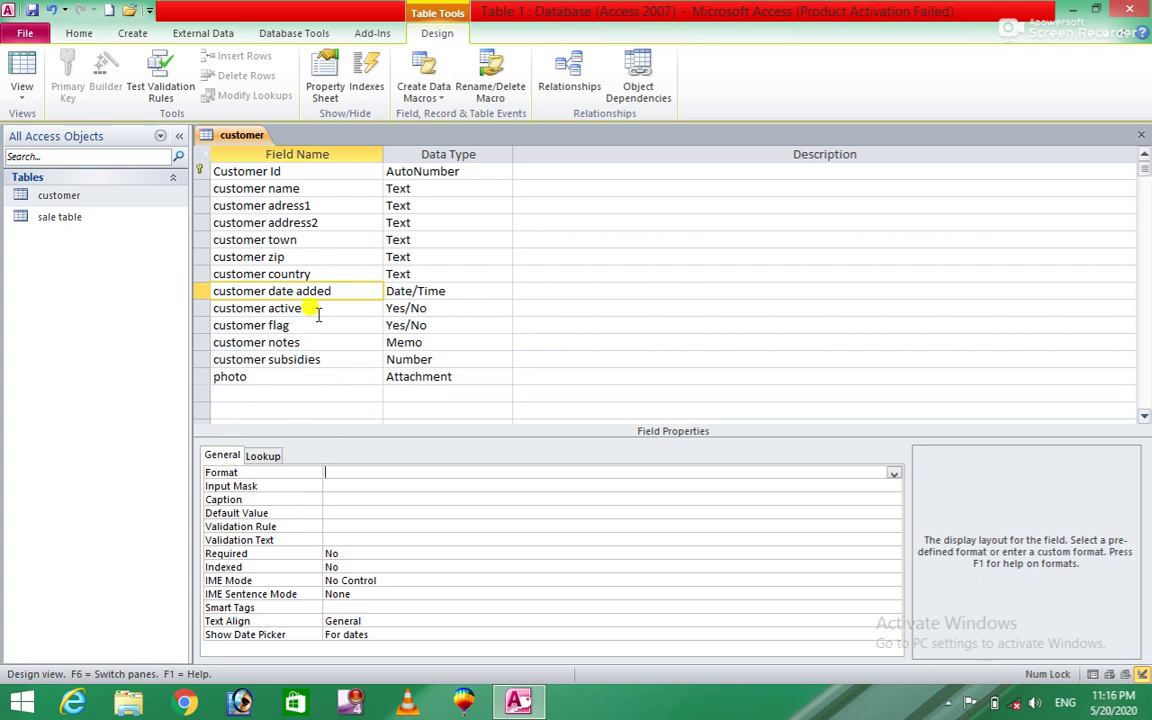
# Start the Lookup Wizard for the customer country field's data type and choose to type in the list values manually.
pyautogui.click(313, 274)
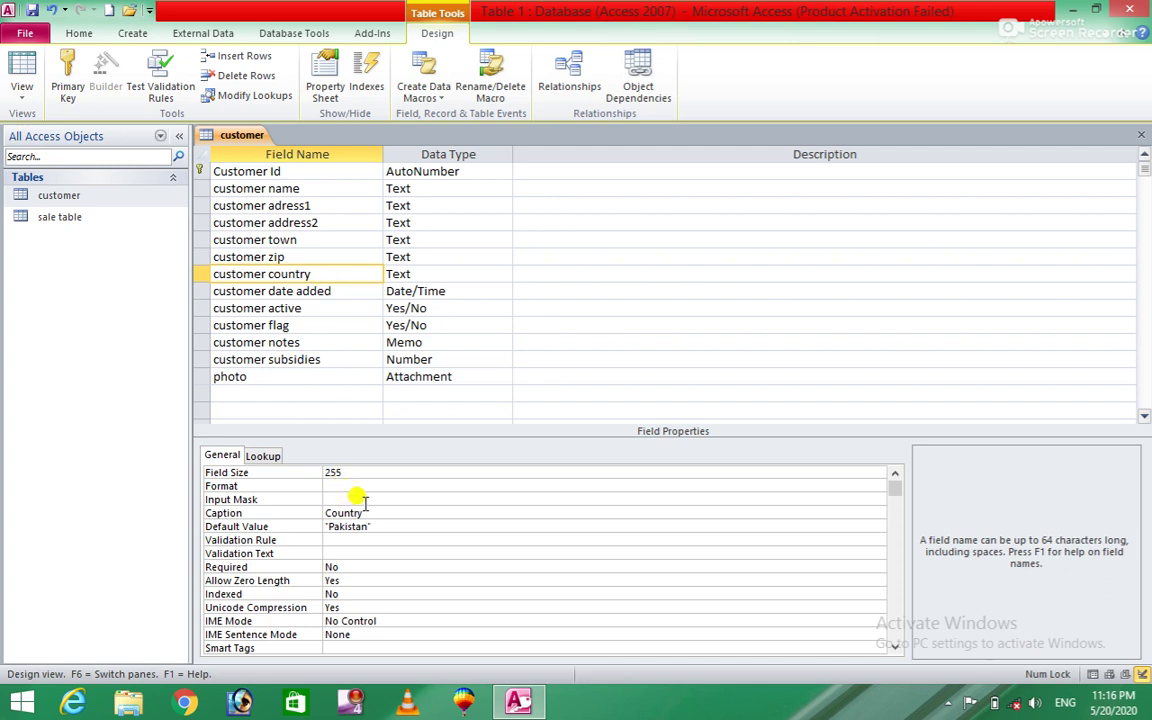
pyautogui.click(360, 499)
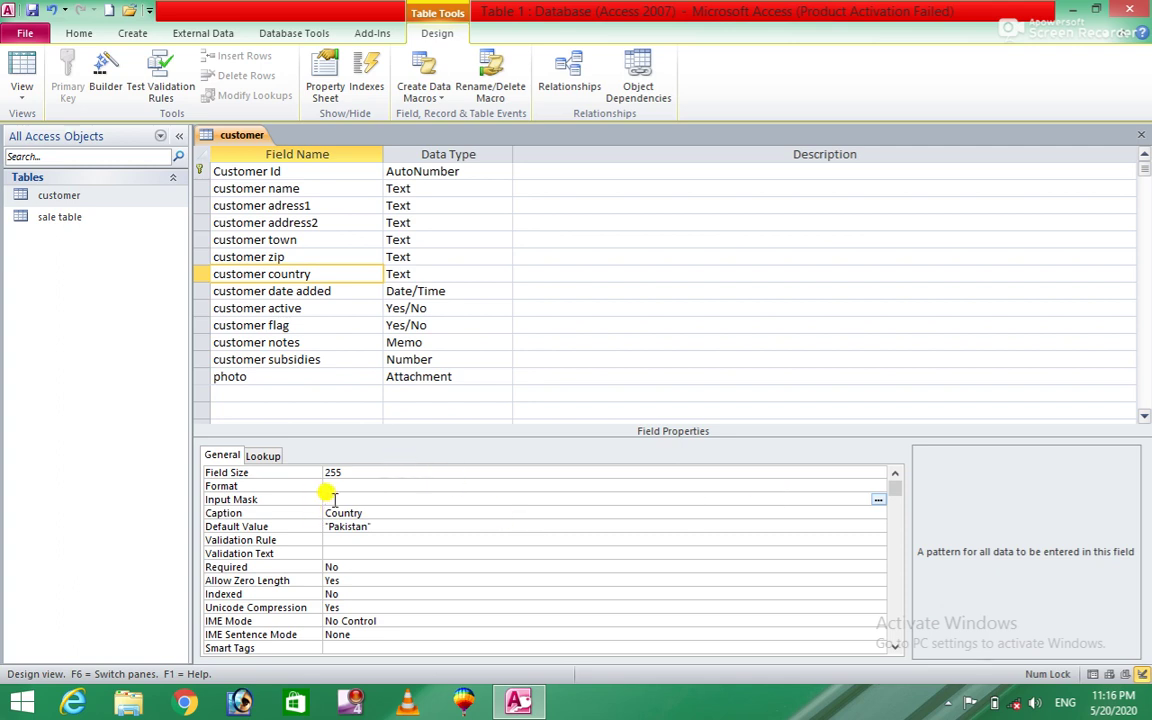
pyautogui.click(333, 276)
pyautogui.click(448, 273)
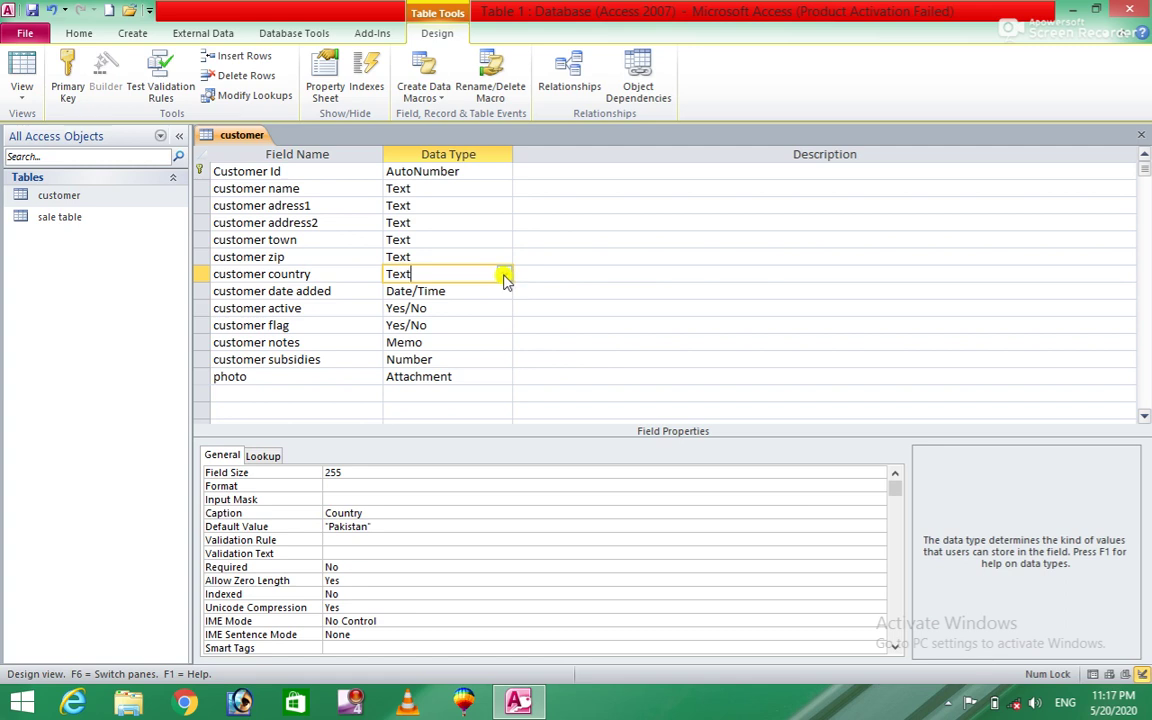
pyautogui.click(505, 276)
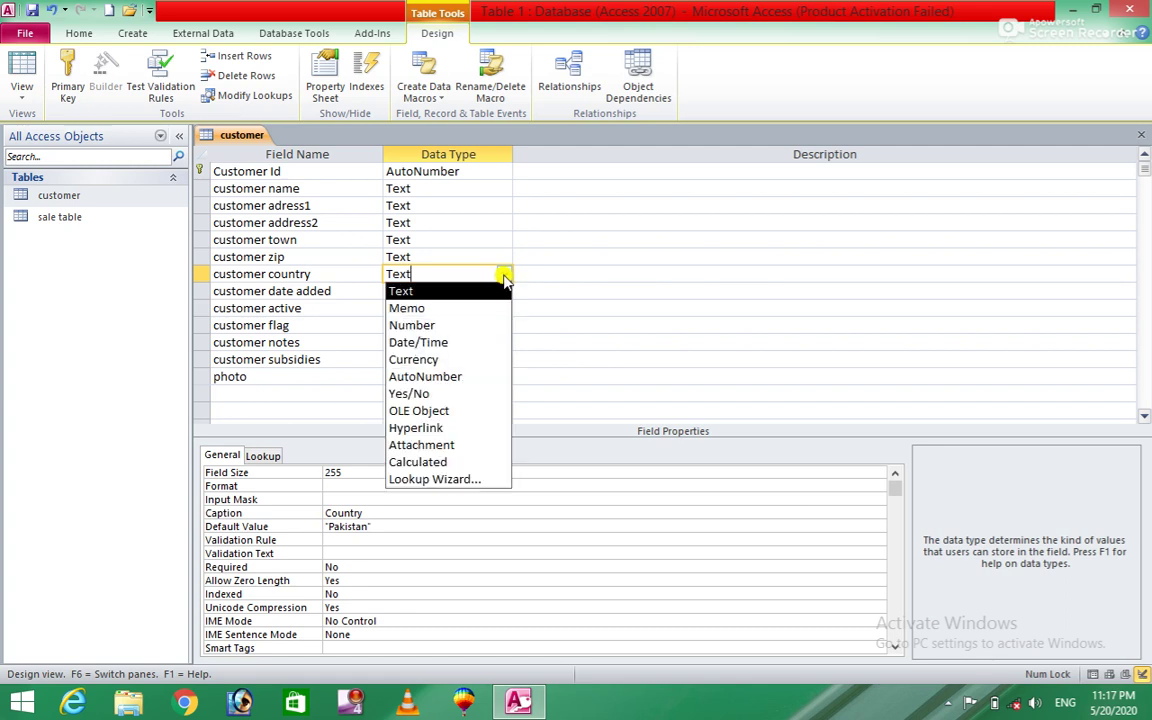
pyautogui.click(468, 484)
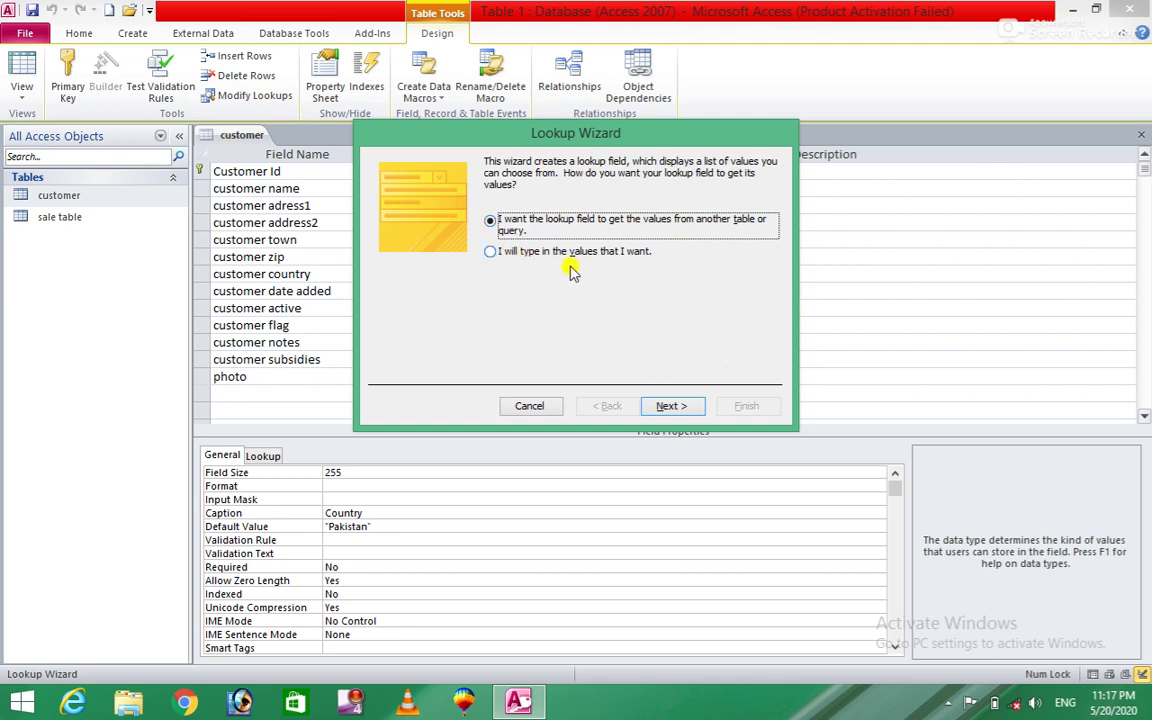
pyautogui.click(494, 254)
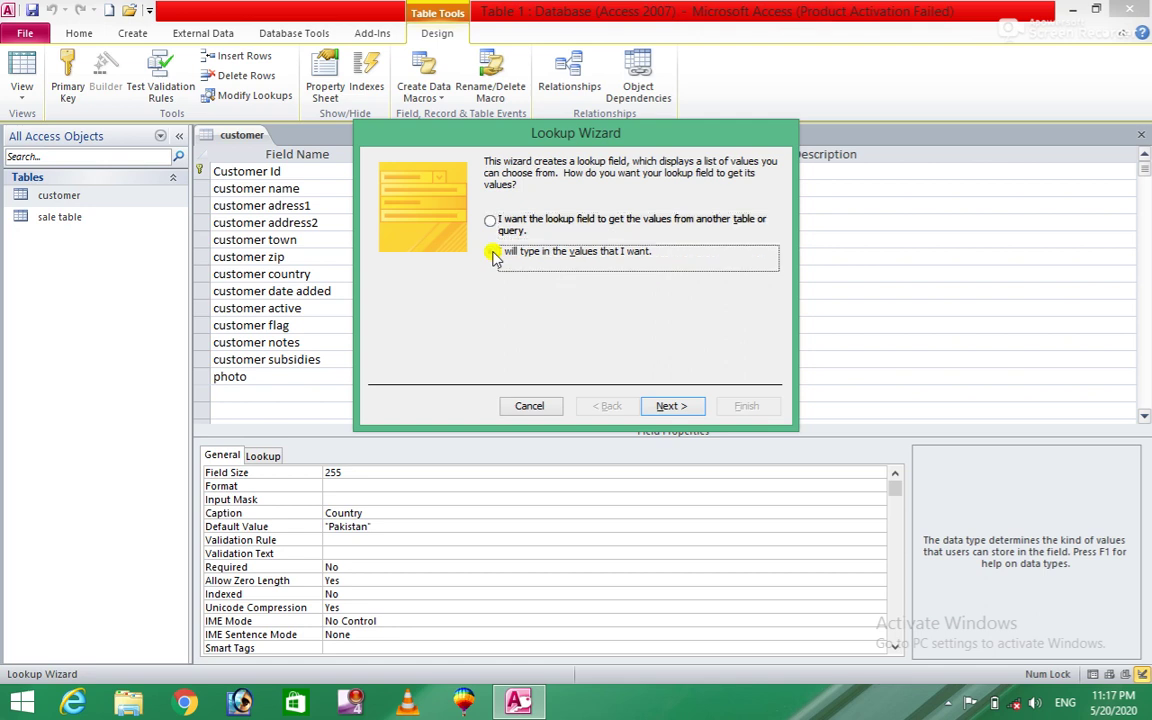
pyautogui.click(668, 407)
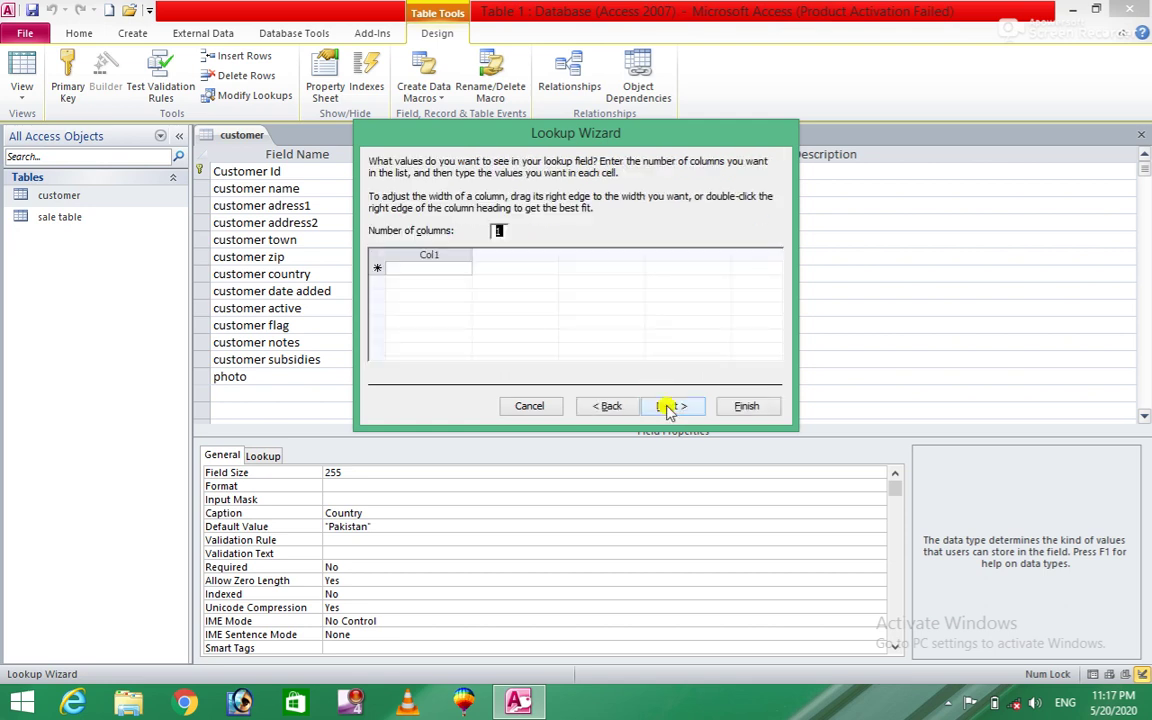
# Enter Pakistan and iran as the first two values in the lookup list's single column.
pyautogui.click(418, 268)
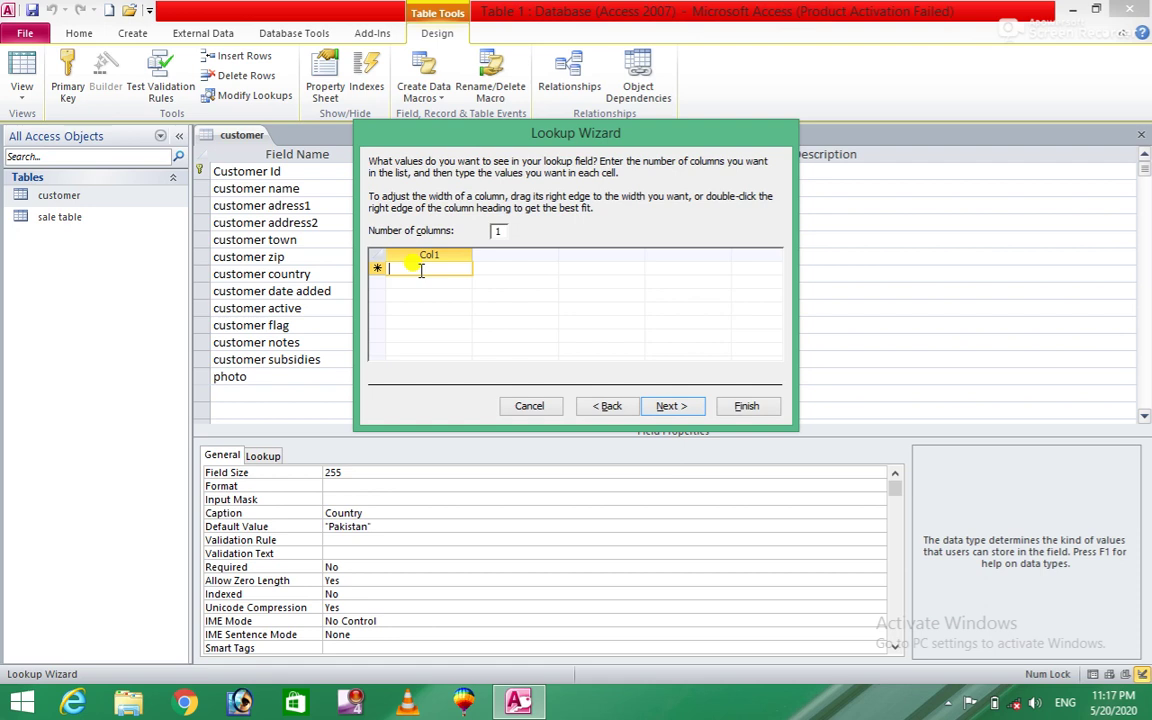
pyautogui.write('P')
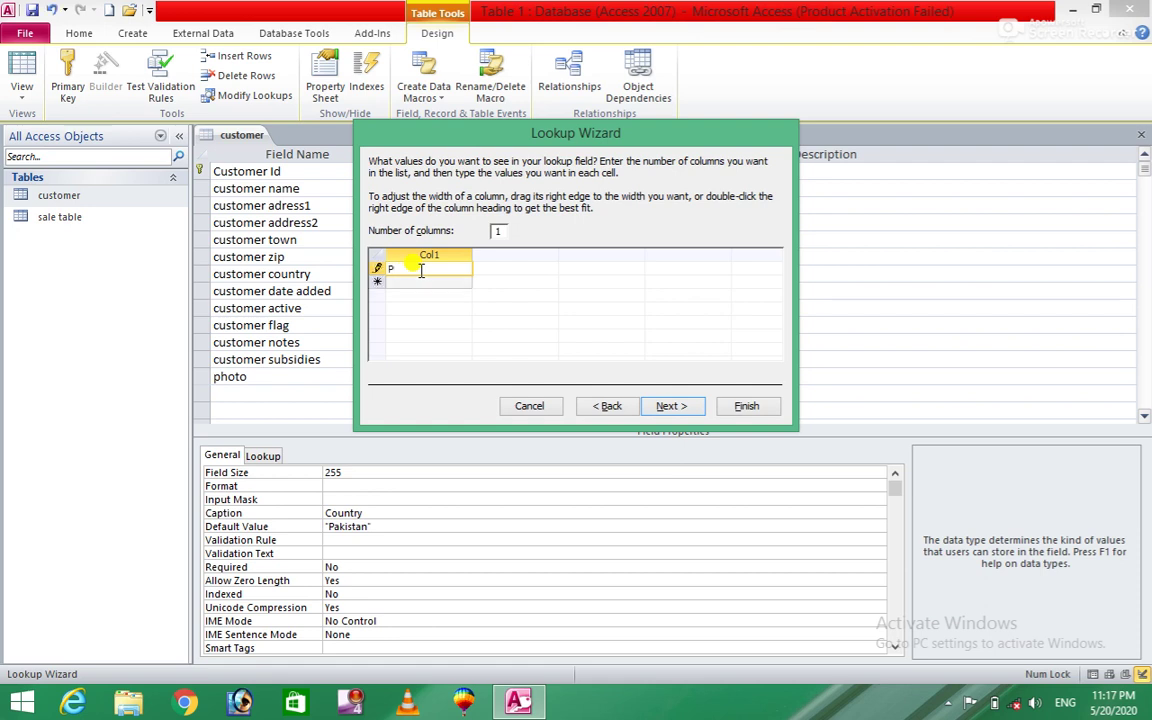
pyautogui.write('akistan')
pyautogui.press('Return')
pyautogui.write('iran')
pyautogui.press('Return')
# Add Aghanistan as the third value of the country lookup list.
pyautogui.write('ag')
pyautogui.press('BackSpace')
pyautogui.press('BackSpace')
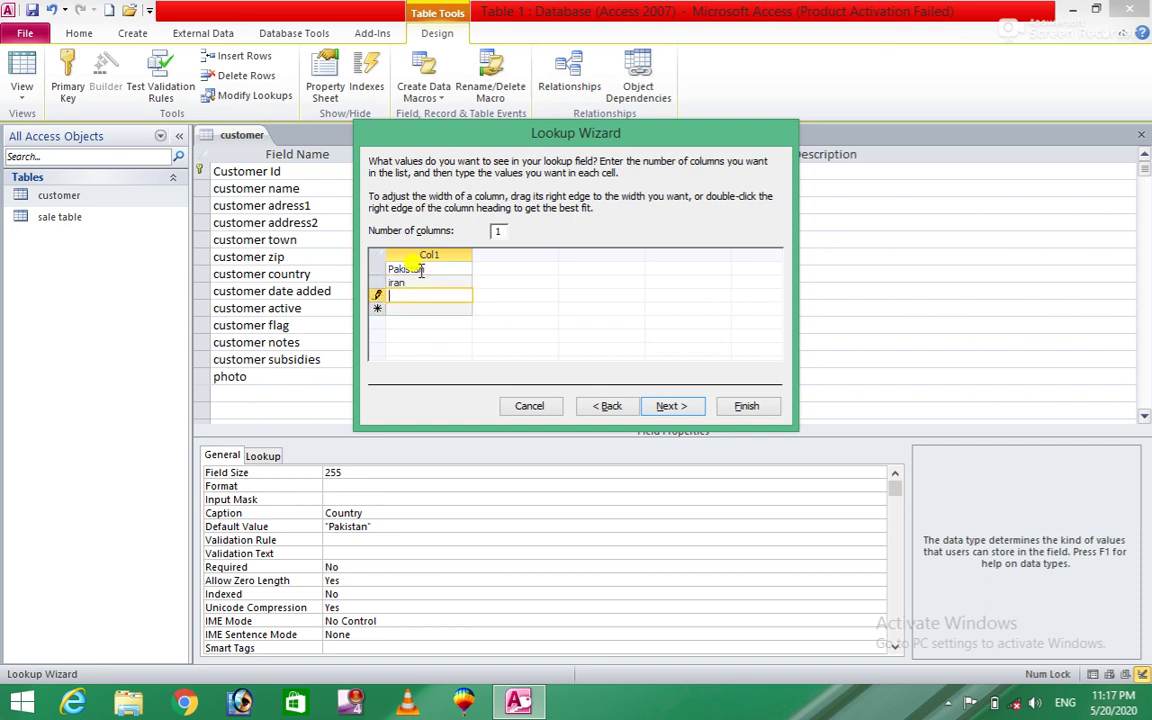
pyautogui.write('Aghna')
pyautogui.press('BackSpace')
pyautogui.press('BackSpace')
pyautogui.write('anistan')
pyautogui.press('Return')
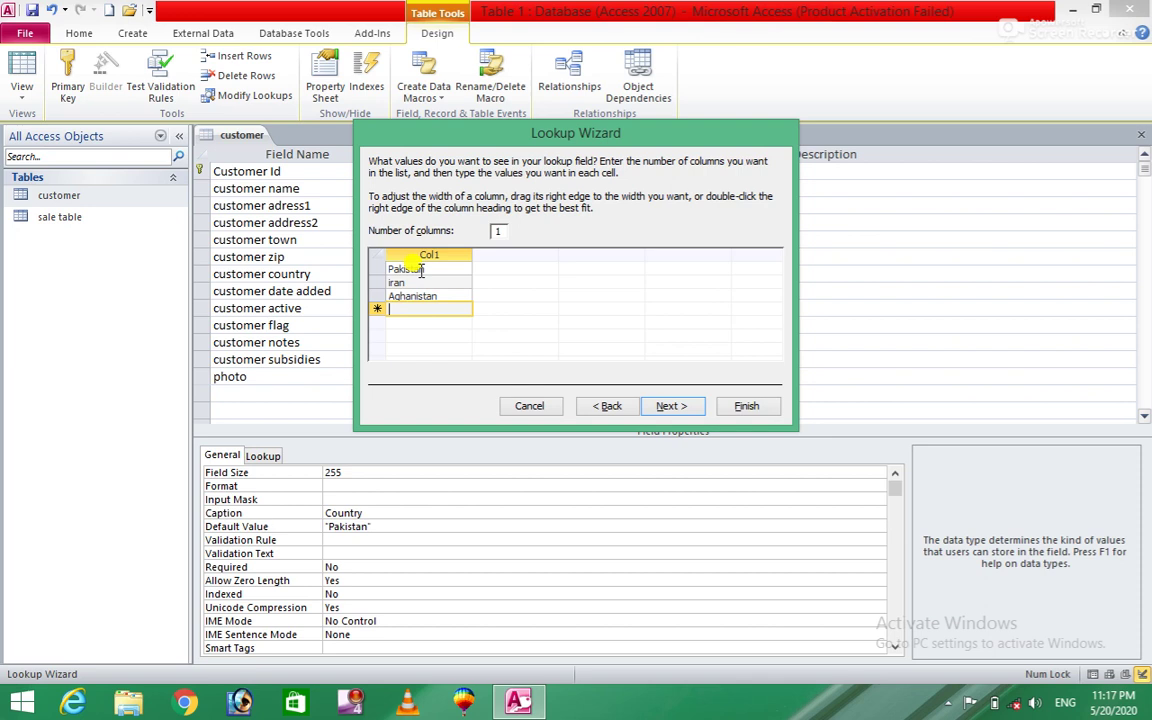
# Add china and Saudi as the fourth and fifth values of the country lookup list.
pyautogui.write('china')
pyautogui.press('Return')
pyautogui.write('S')
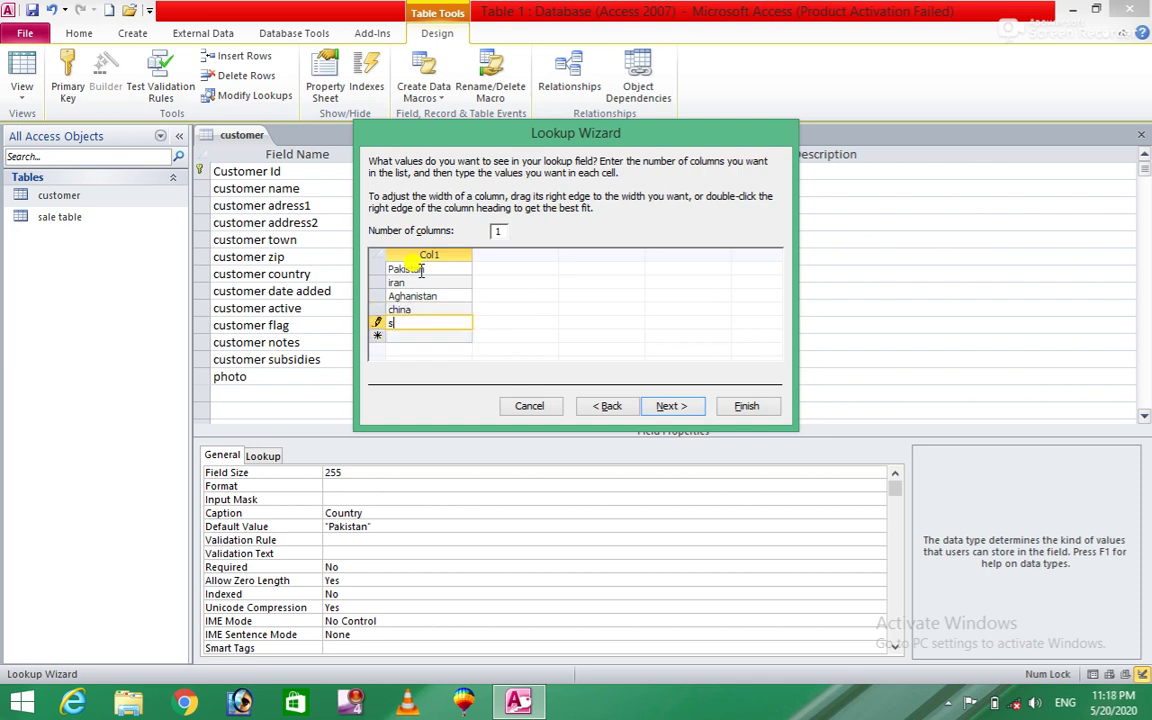
pyautogui.write('audi')
pyautogui.press('Return')
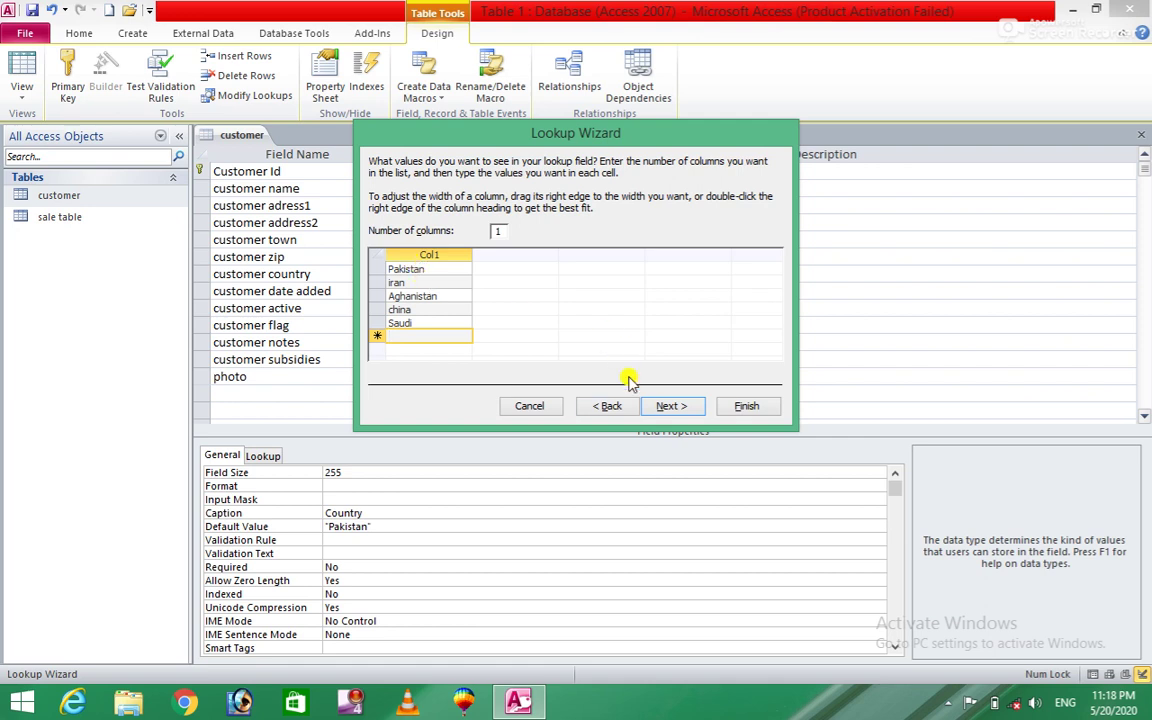
# Complete the Lookup Wizard for the customer country field with Limit To List enabled.
pyautogui.click(672, 407)
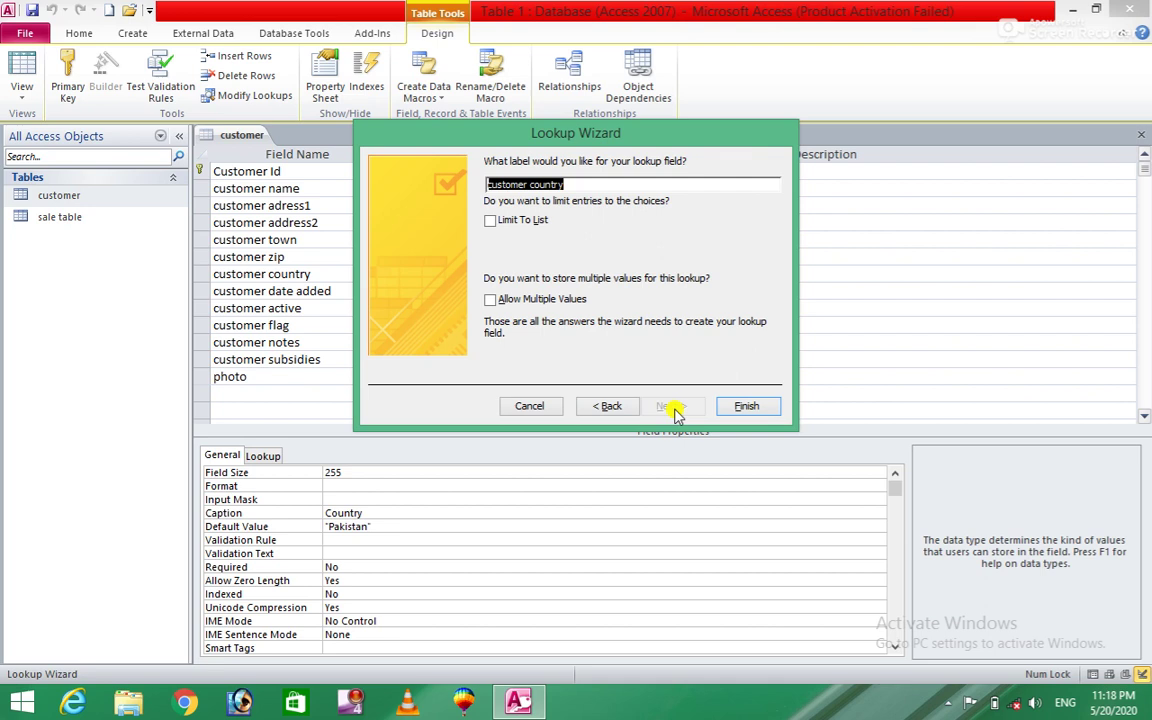
pyautogui.click(492, 222)
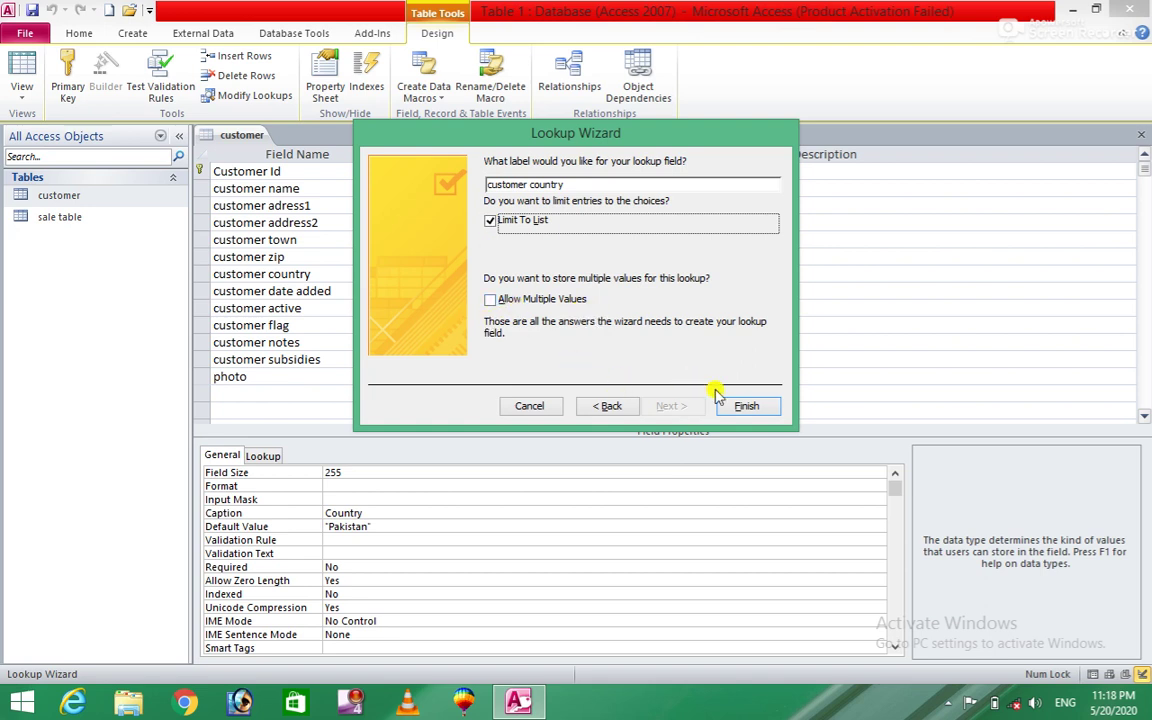
pyautogui.click(742, 406)
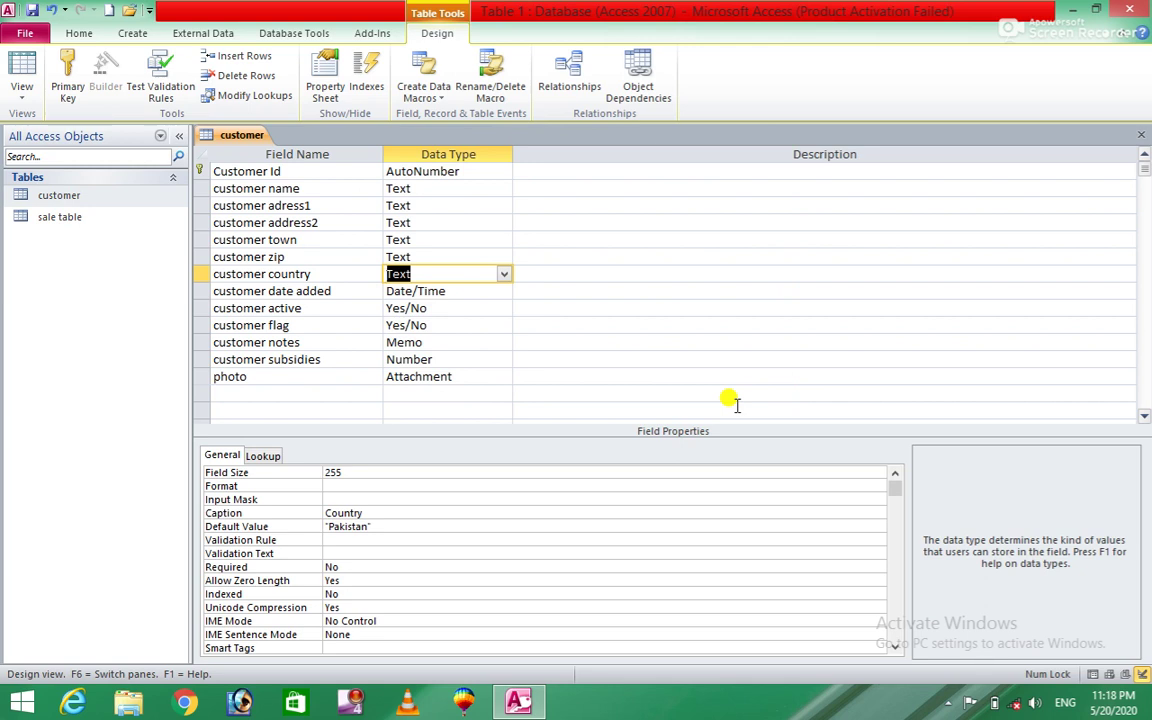
pyautogui.click(424, 499)
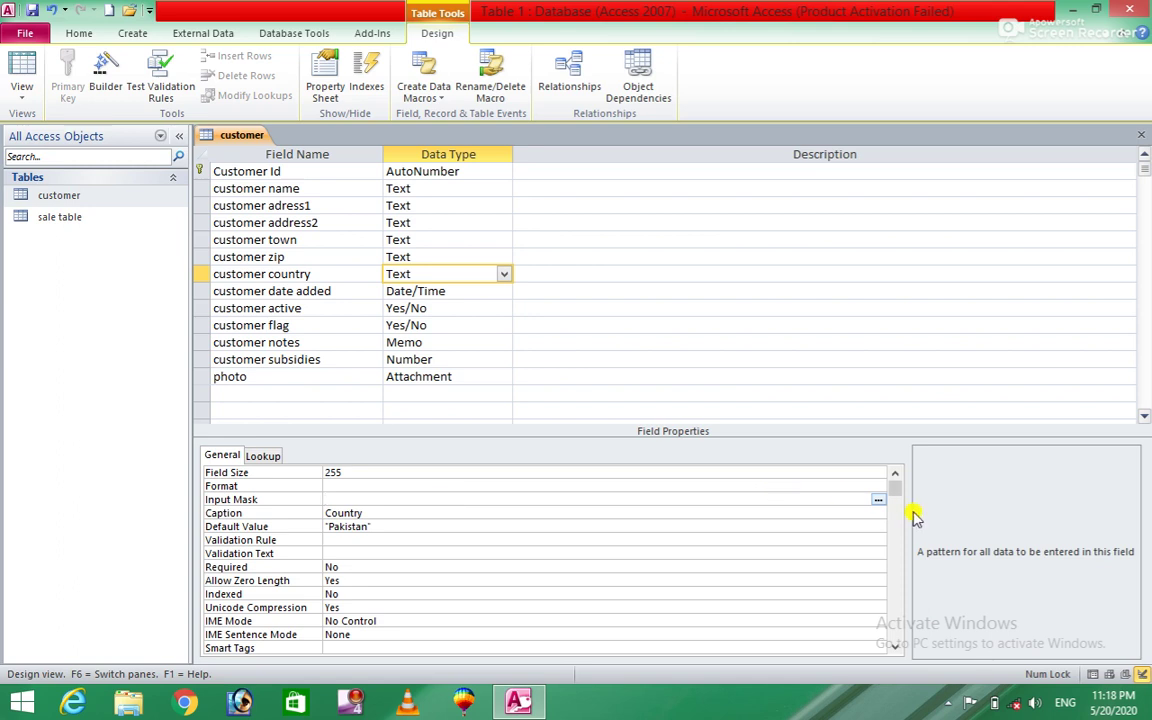
pyautogui.click(878, 499)
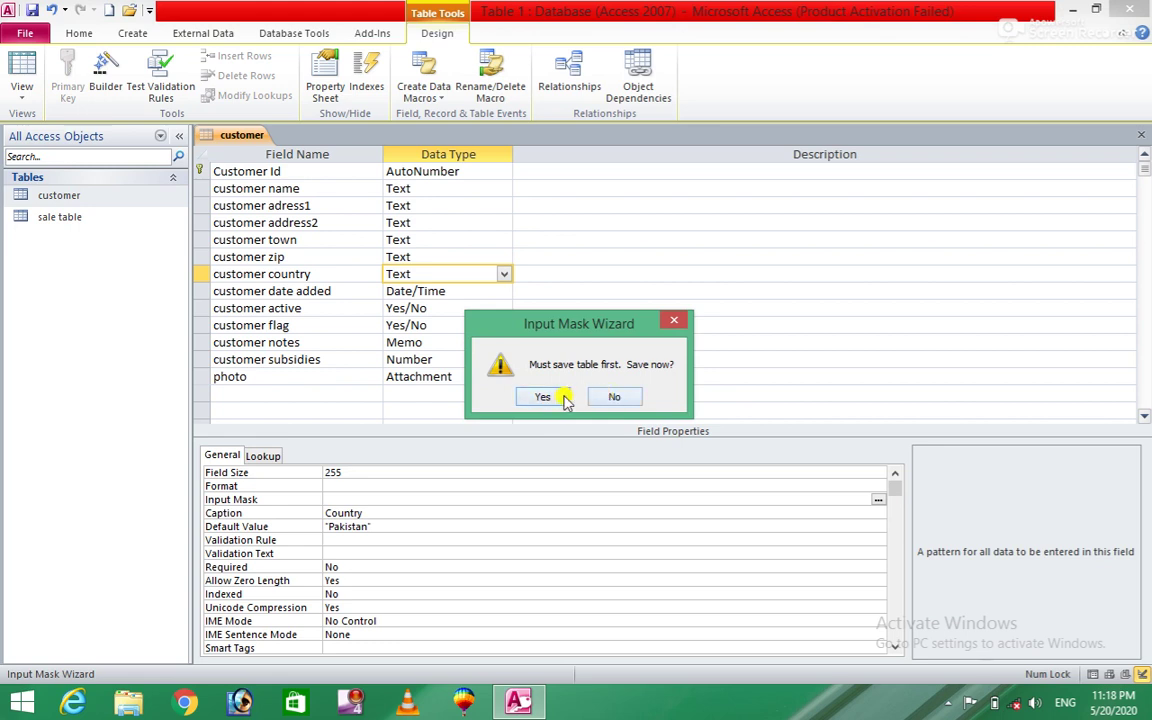
pyautogui.click(559, 400)
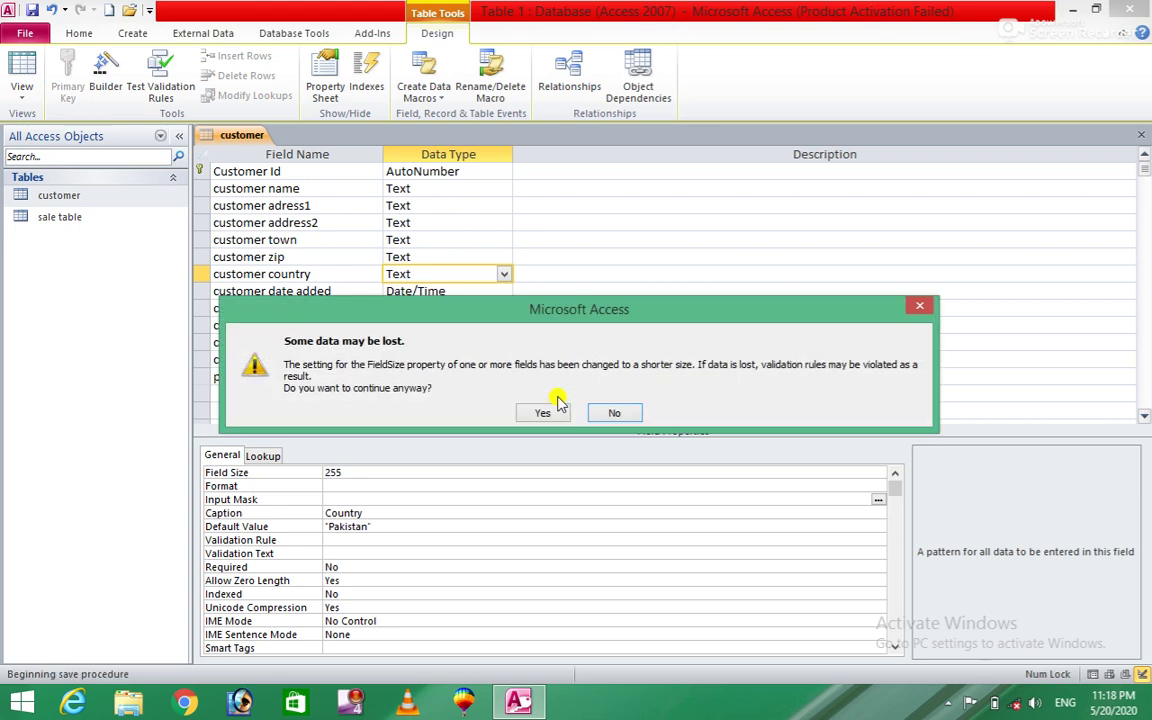
pyautogui.click(541, 416)
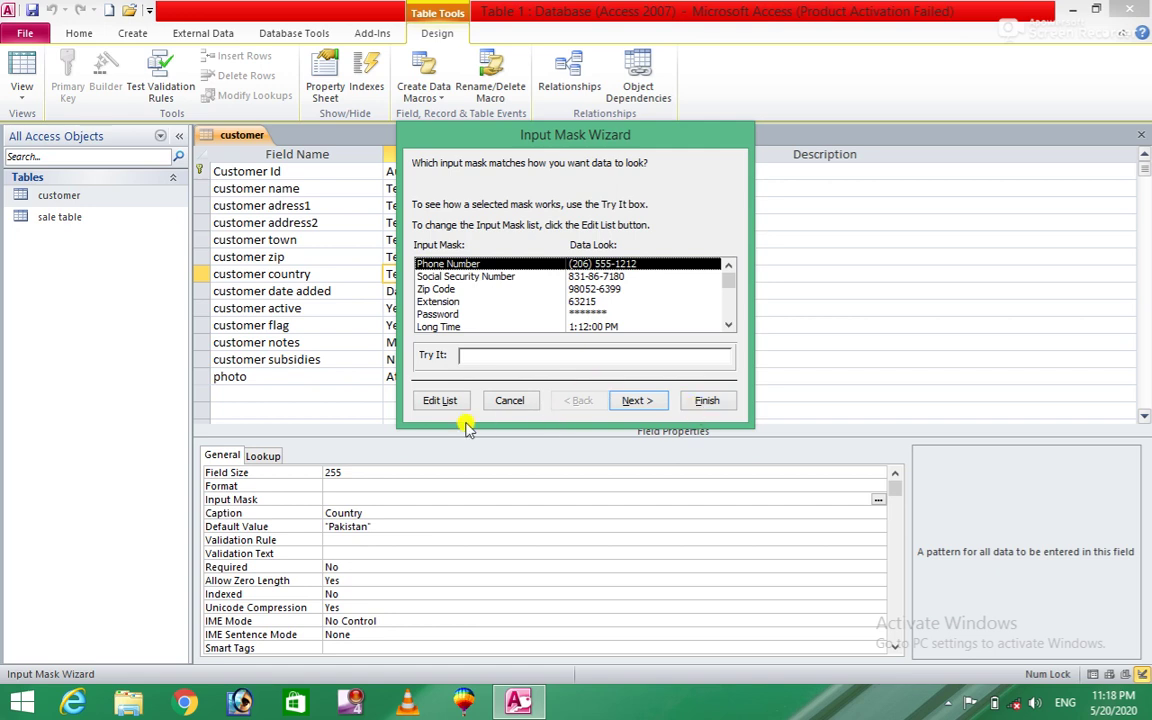
pyautogui.click(510, 401)
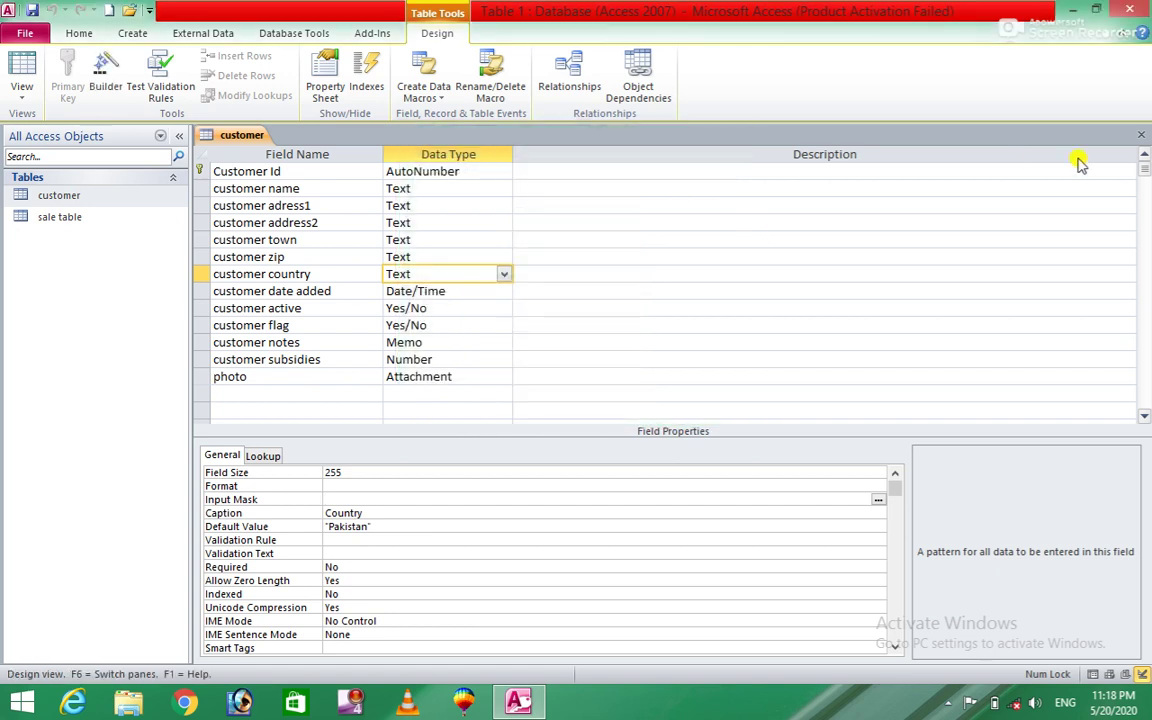
# Run the Lookup Wizard again for the customer country field and choose to type in the values manually.
pyautogui.click(504, 274)
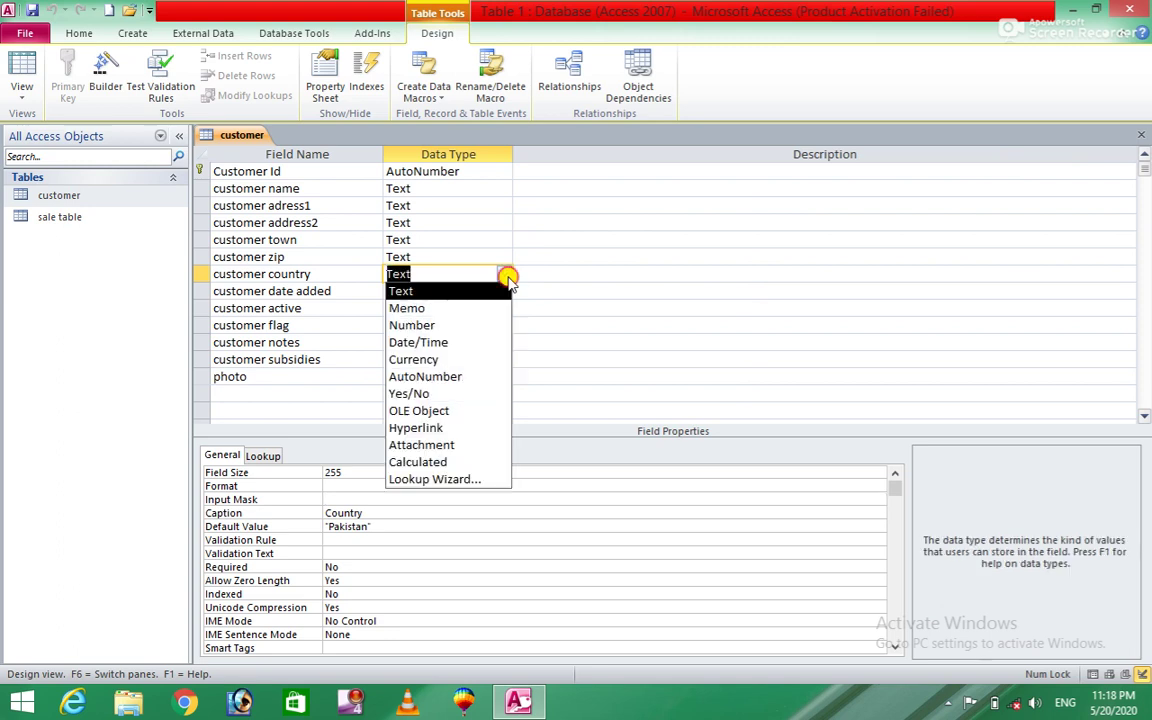
pyautogui.click(422, 479)
pyautogui.click(490, 251)
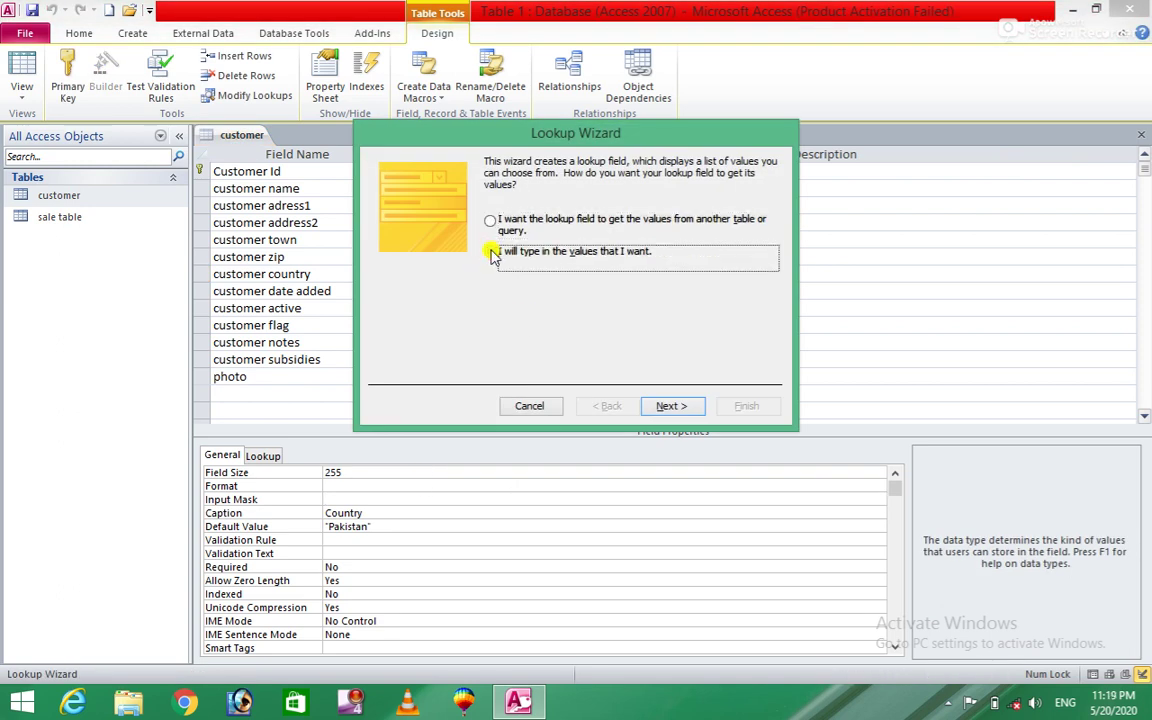
pyautogui.click(664, 408)
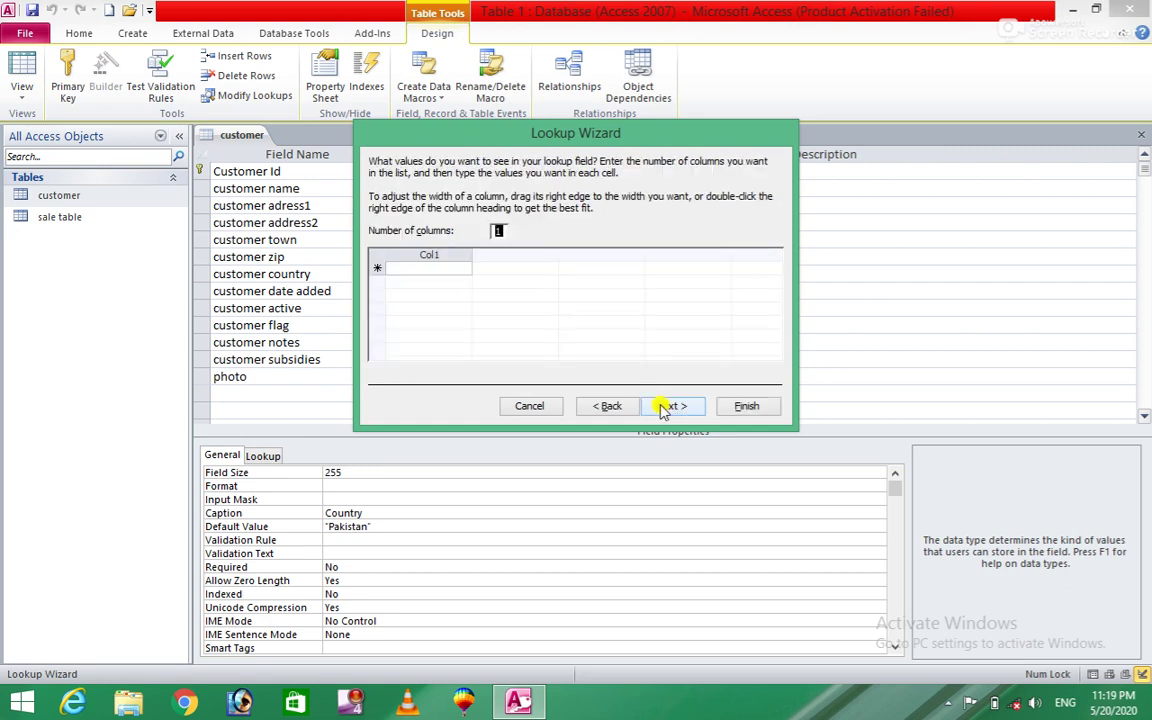
# Enter pakistan, iran and china as the first three values in the lookup list's single column.
pyautogui.click(424, 269)
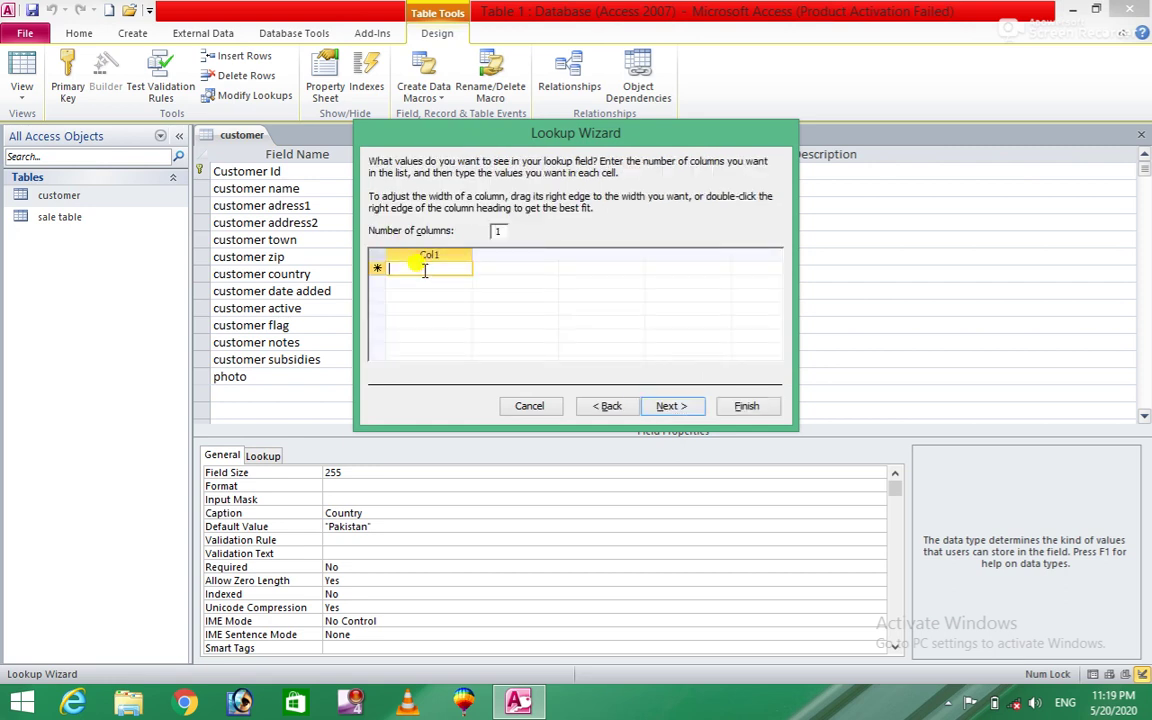
pyautogui.write('pak')
pyautogui.write('istan')
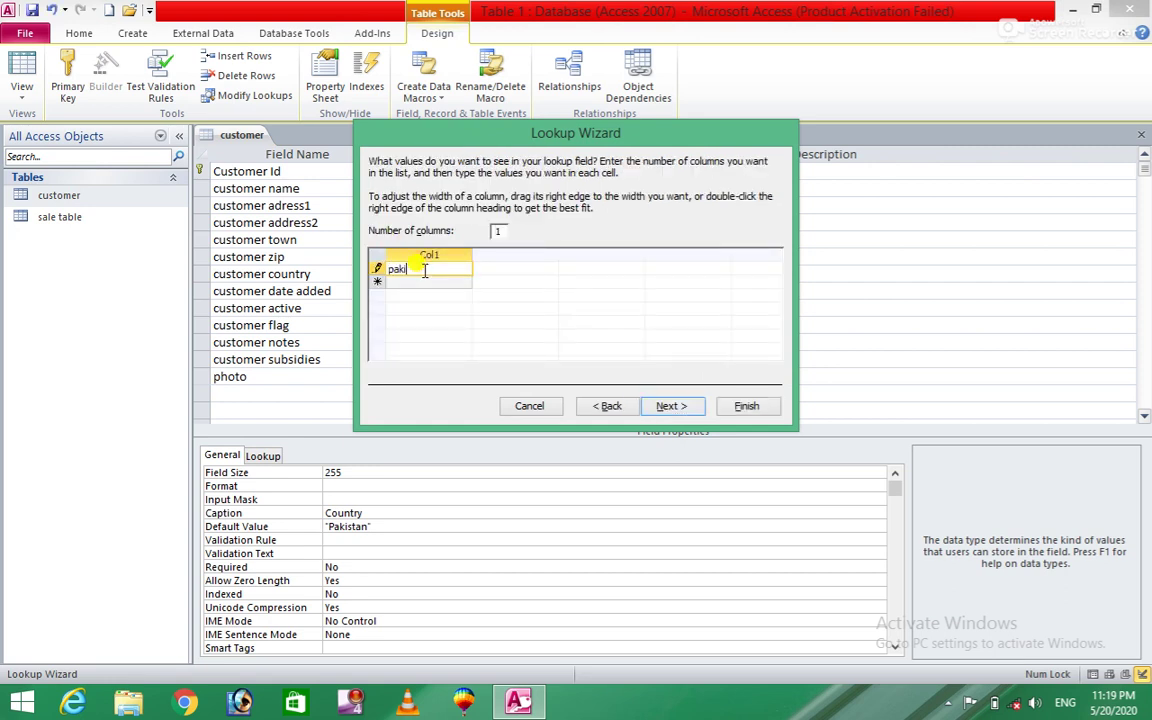
pyautogui.press('Return')
pyautogui.write('iran')
pyautogui.press('Return')
pyautogui.write('china')
pyautogui.press('Return')
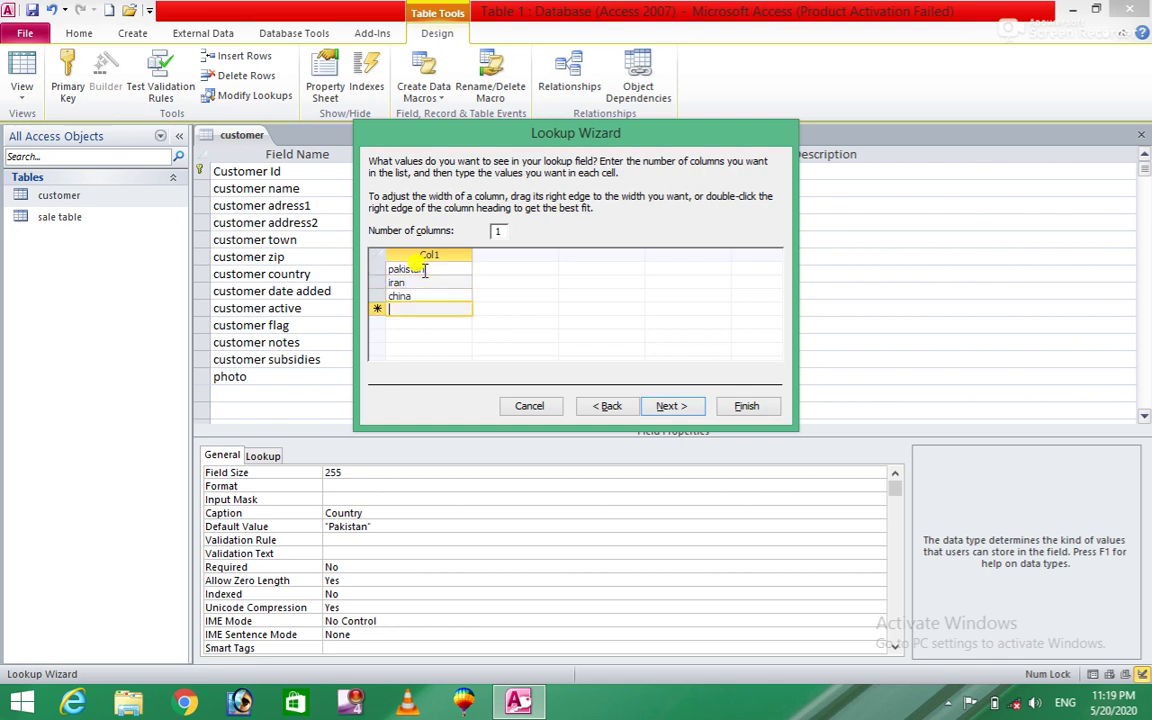
# Add saudi and afghanistan as the fourth and fifth values of the country lookup list.
pyautogui.write('sai')
pyautogui.write('di')
pyautogui.press('Return')
pyautogui.write('ag')
pyautogui.press('BackSpace')
pyautogui.write('fghani')
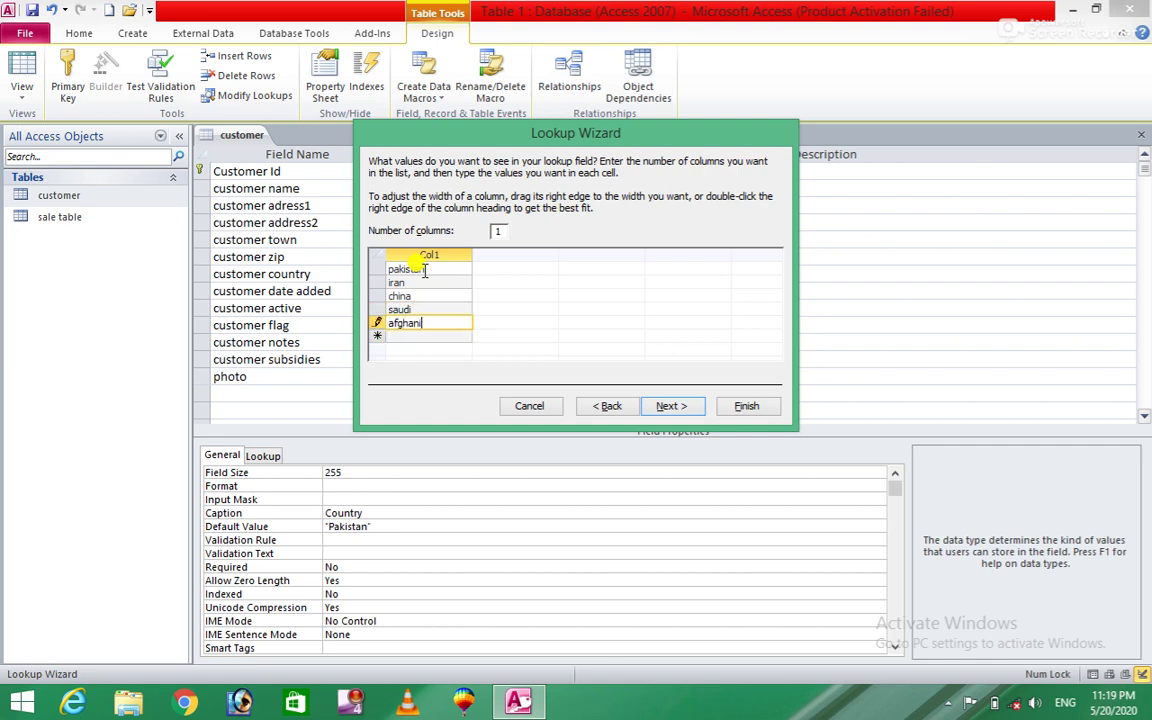
pyautogui.write('stan')
# Keep the customer country label, limit entries to the list, and complete the Lookup Wizard.
pyautogui.click(665, 406)
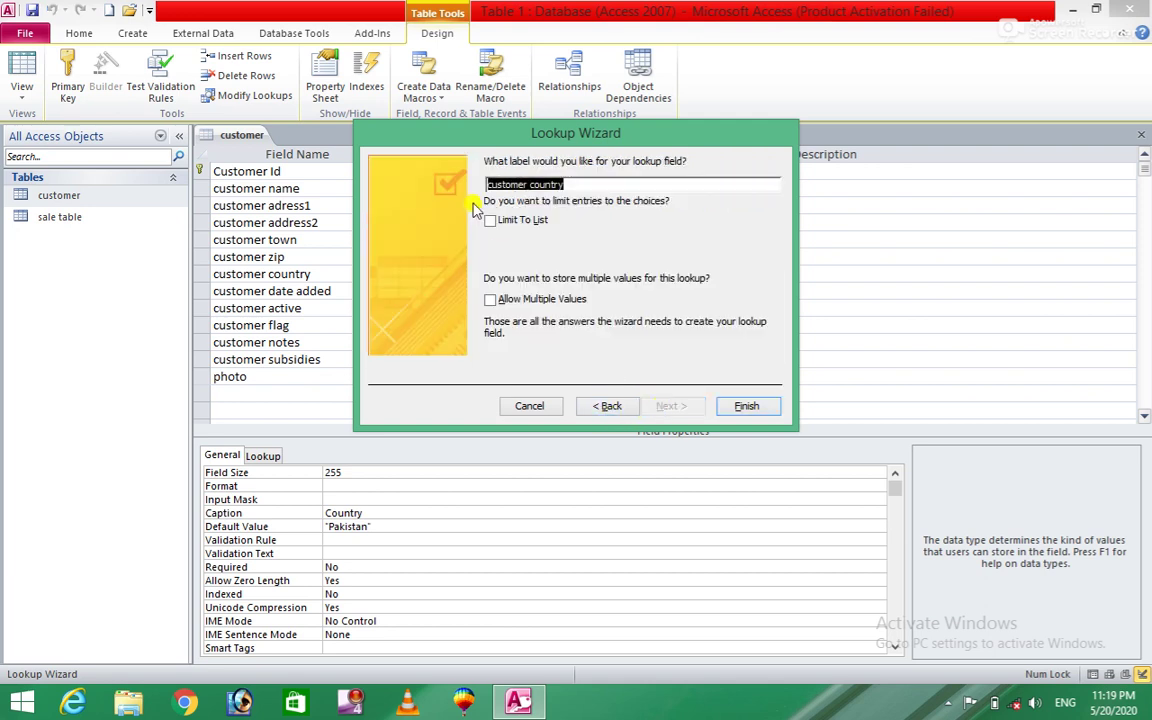
pyautogui.click(490, 220)
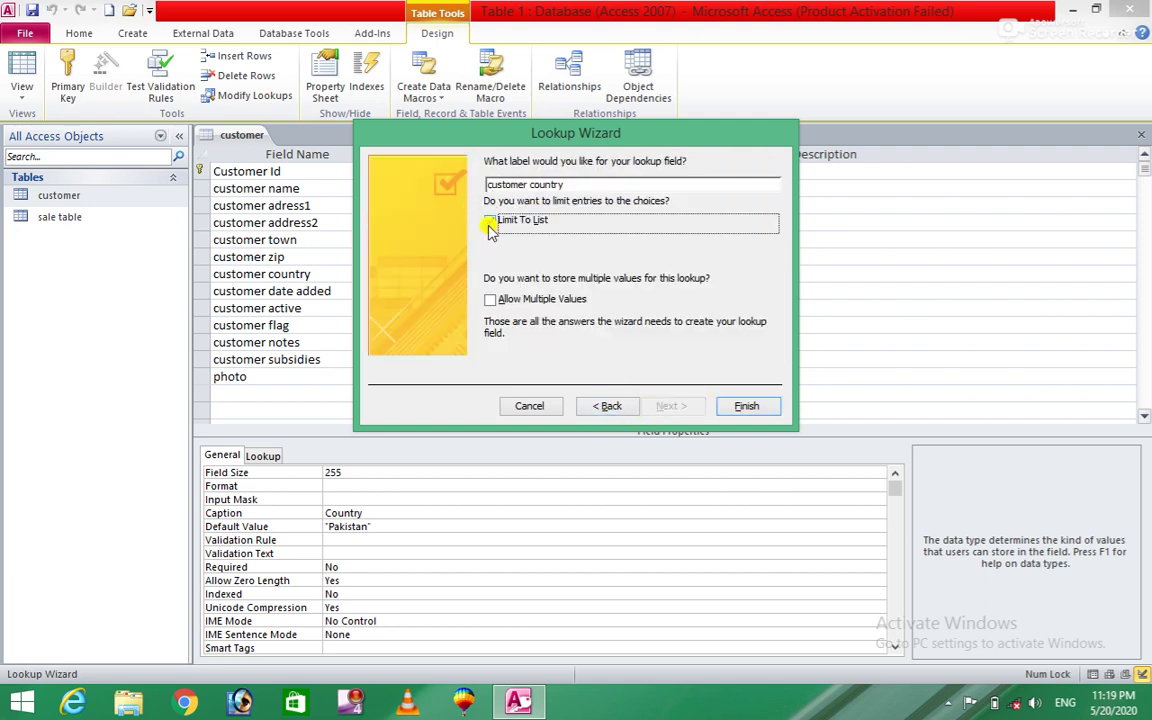
pyautogui.click(747, 407)
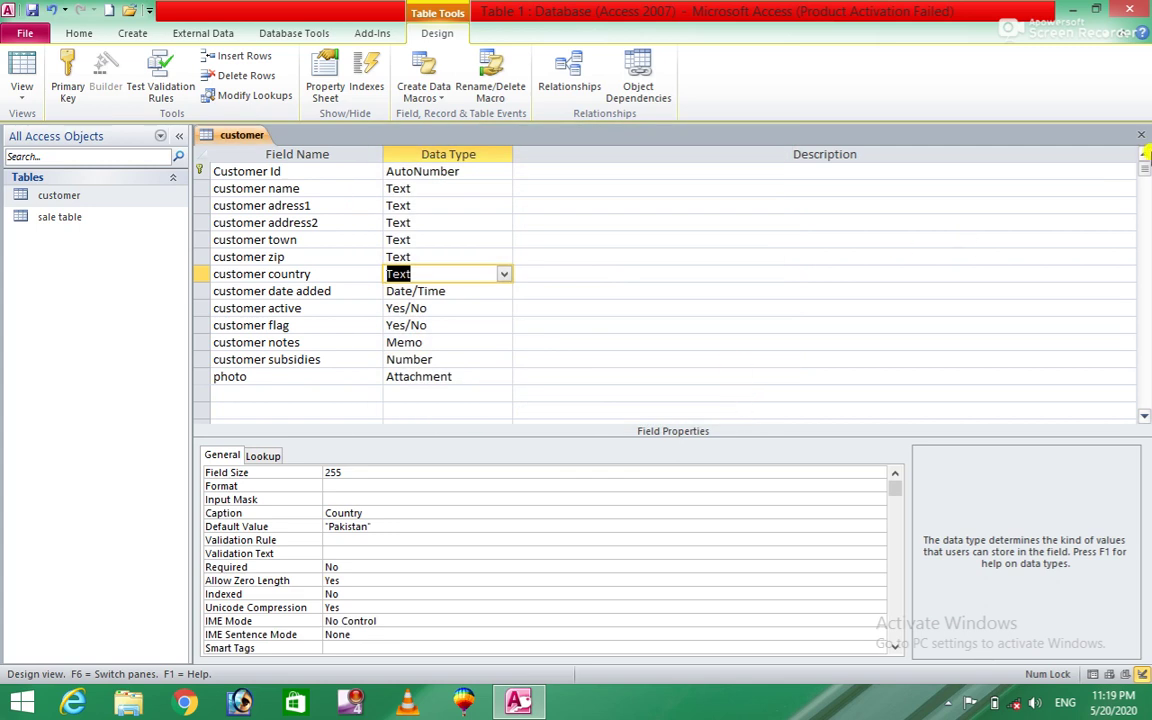
# Close the customer table design, saving its changes, and reopen the table in Datasheet View.
pyautogui.click(1141, 134)
pyautogui.click(527, 398)
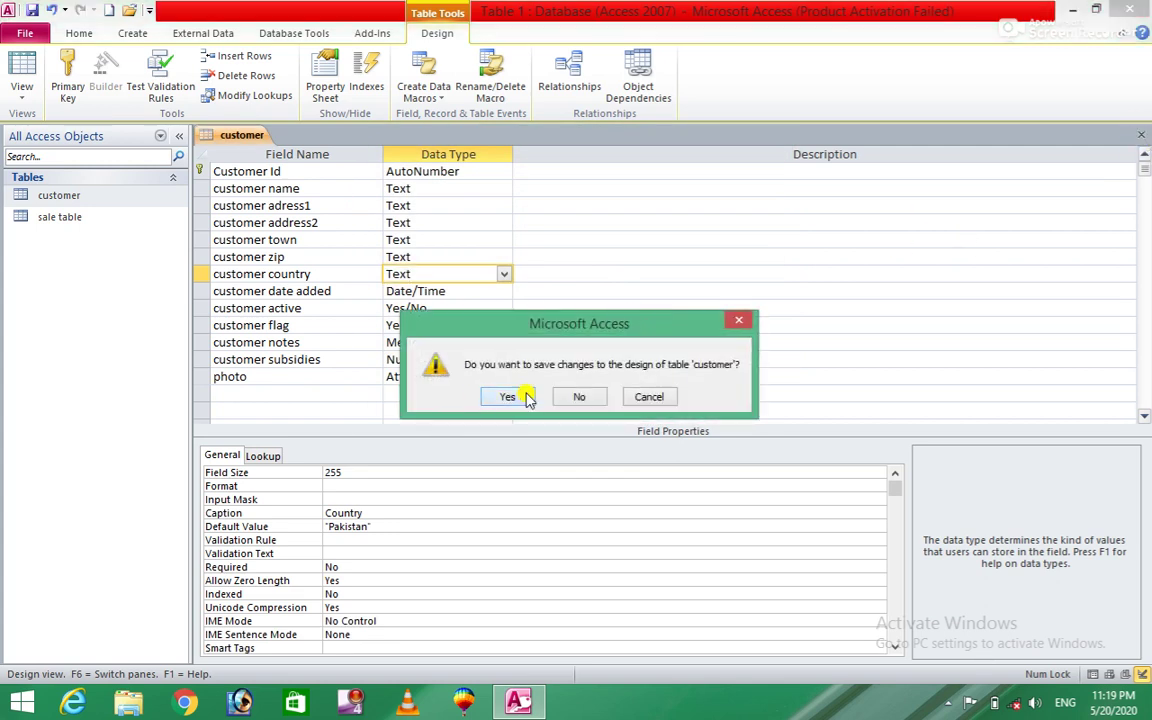
pyautogui.doubleClick(125, 200)
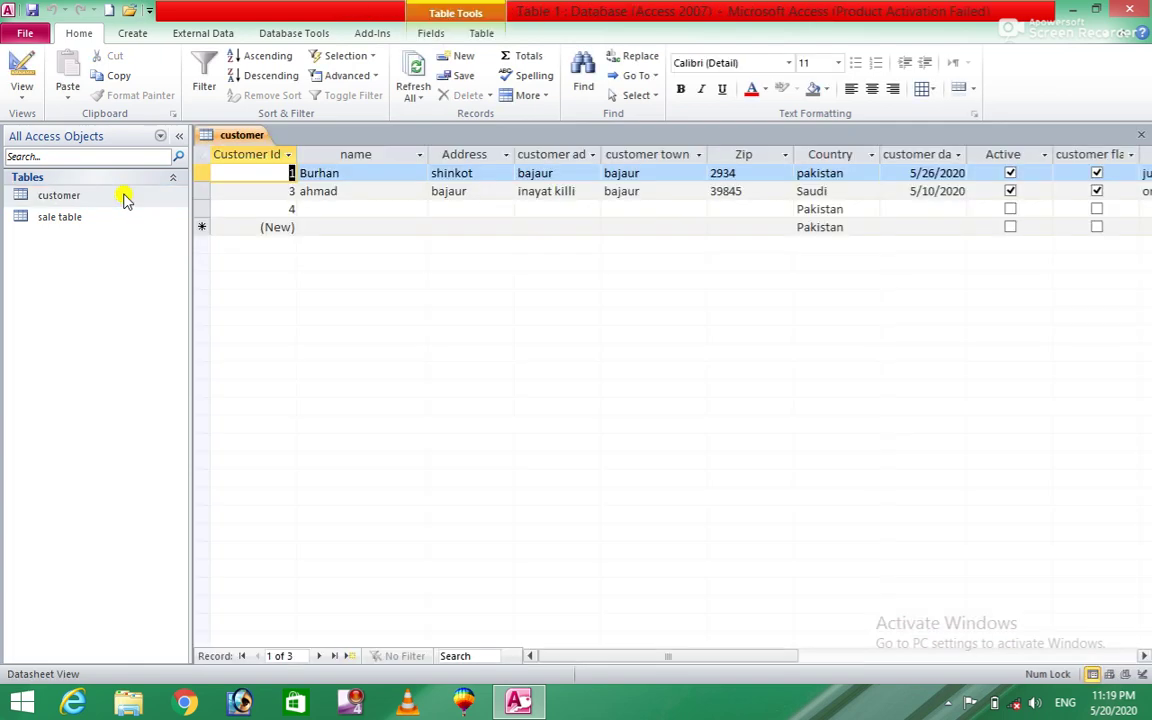
# Enter the customer's name and first address line in the third customer record.
pyautogui.click(337, 208)
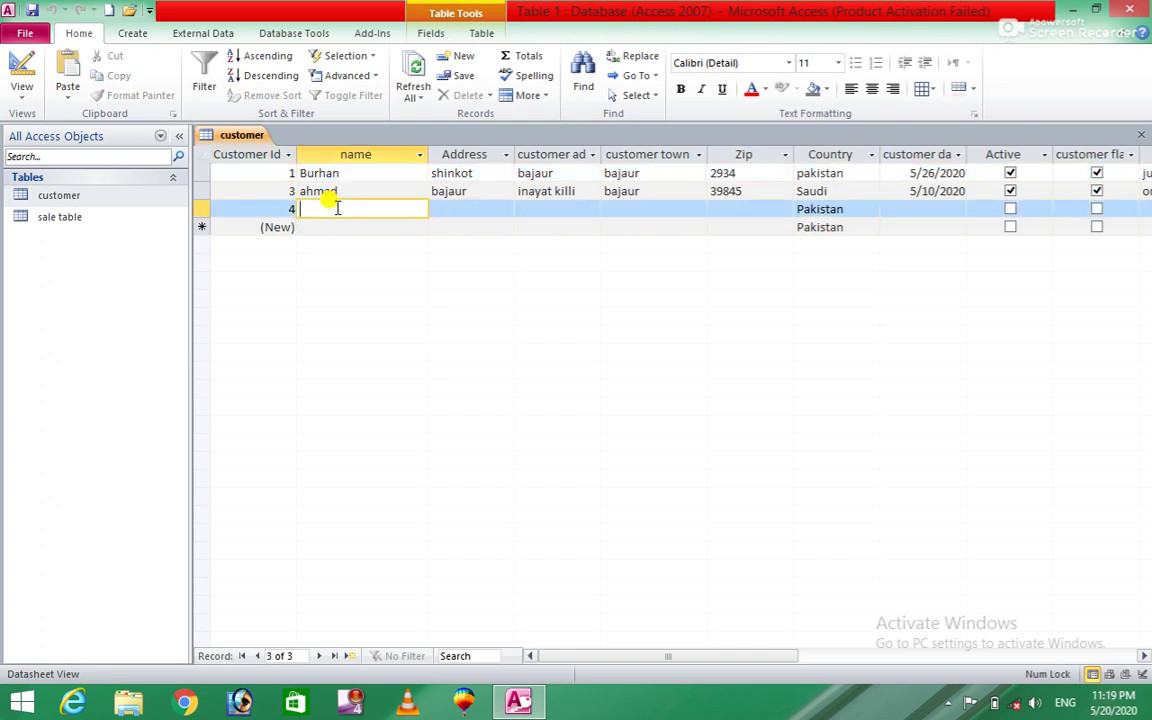
pyautogui.write('sohail')
pyautogui.press('Tab')
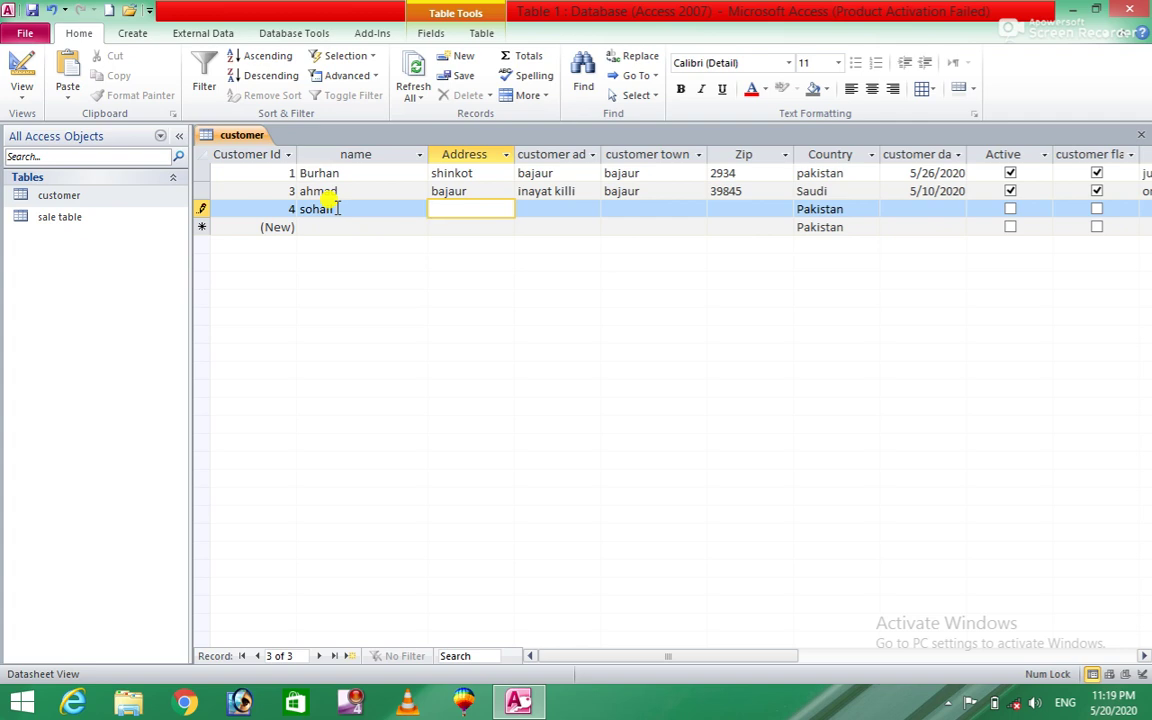
pyautogui.write('khar')
pyautogui.press('Tab')
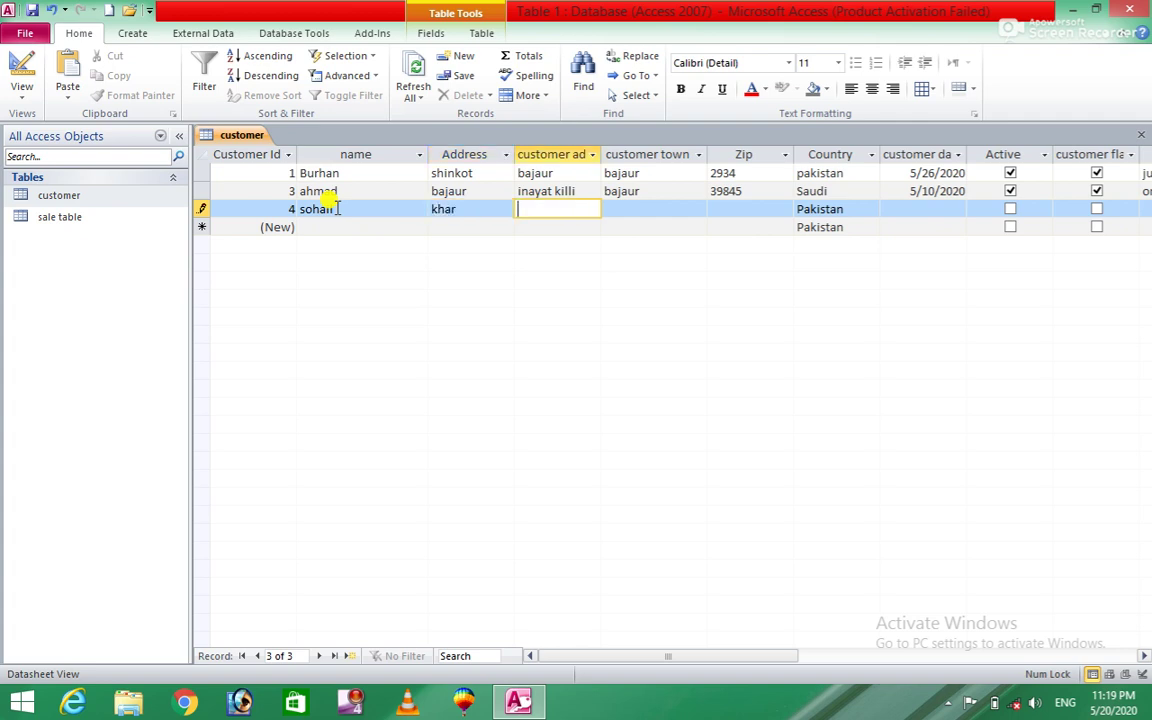
# Fill in the third record's second address line, town and zip code.
pyautogui.write('bajaur')
pyautogui.press('Tab')
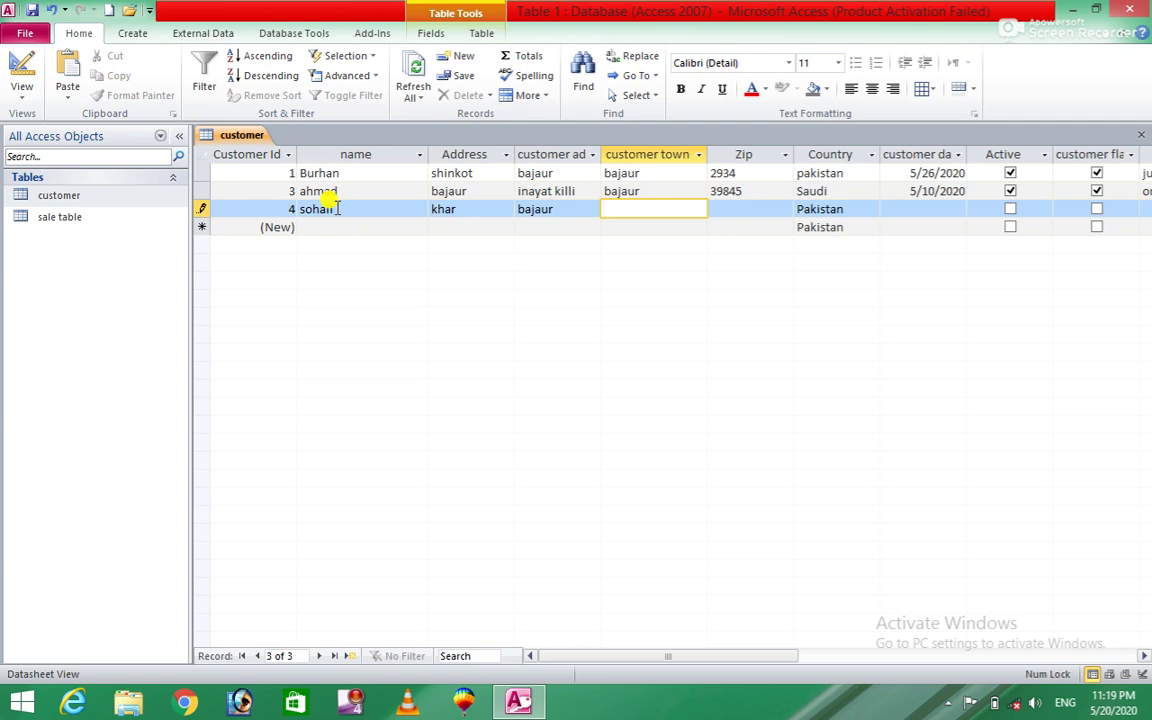
pyautogui.write('bajaur')
pyautogui.press('Tab')
pyautogui.write('345557')
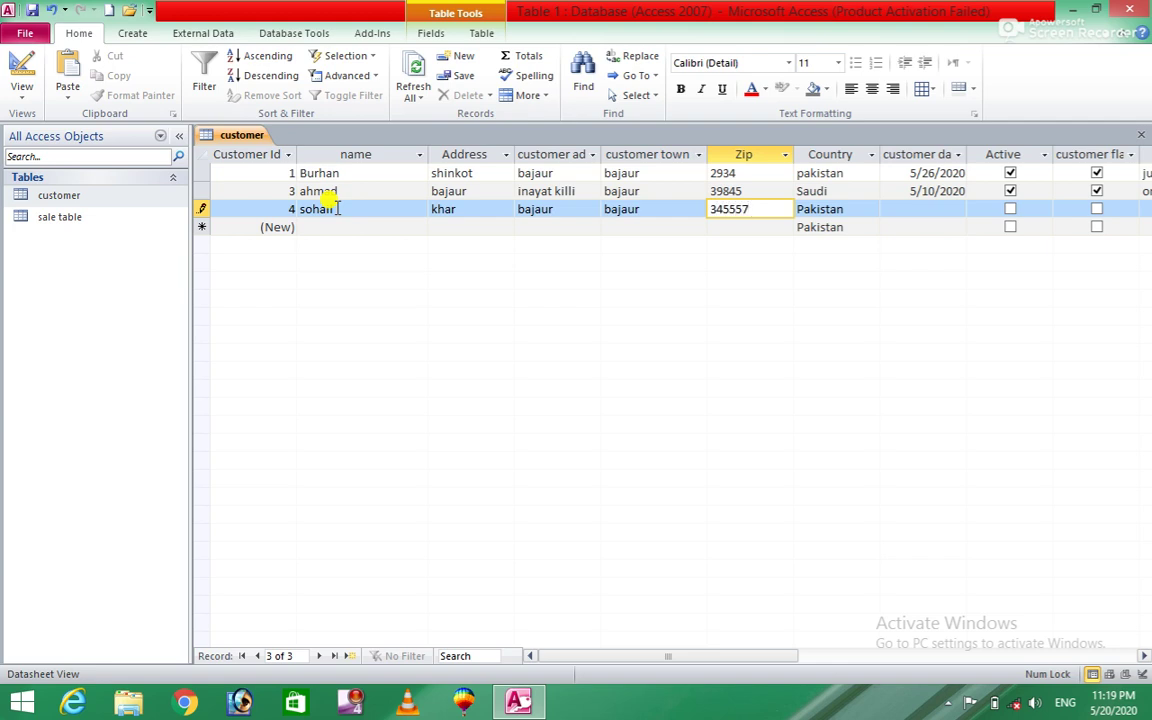
pyautogui.press('Tab')
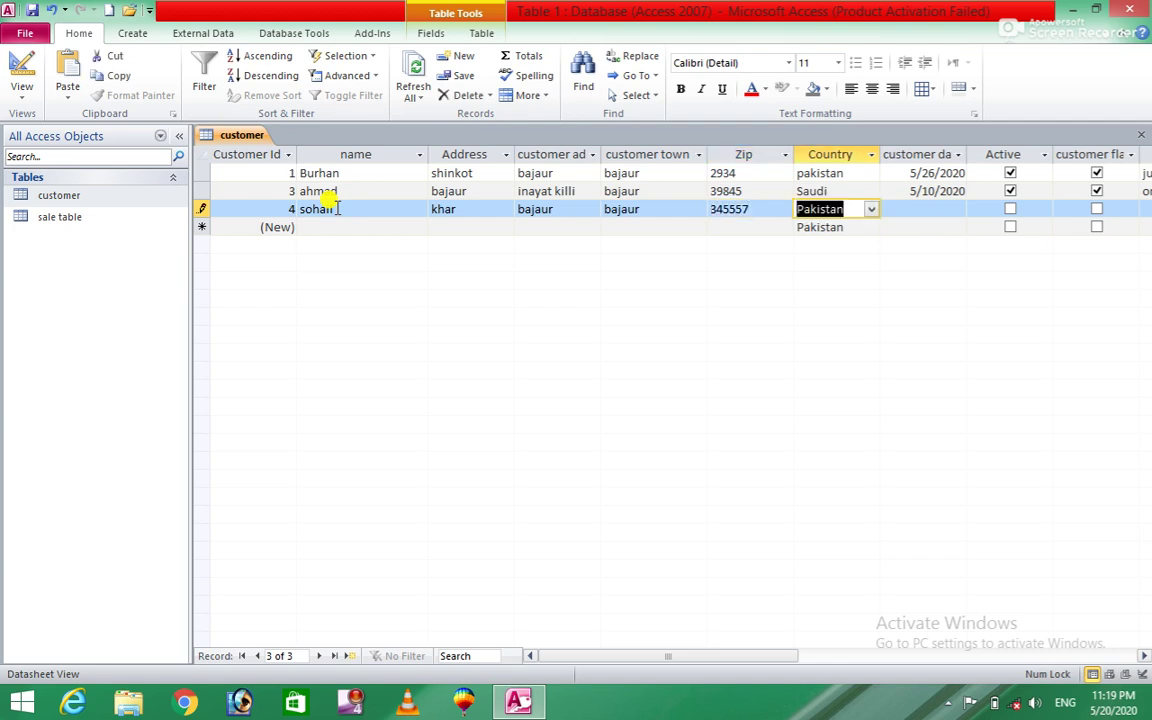
# Choose china from the third record's Country lookup list, and replace it with pakistan.
pyautogui.click(873, 210)
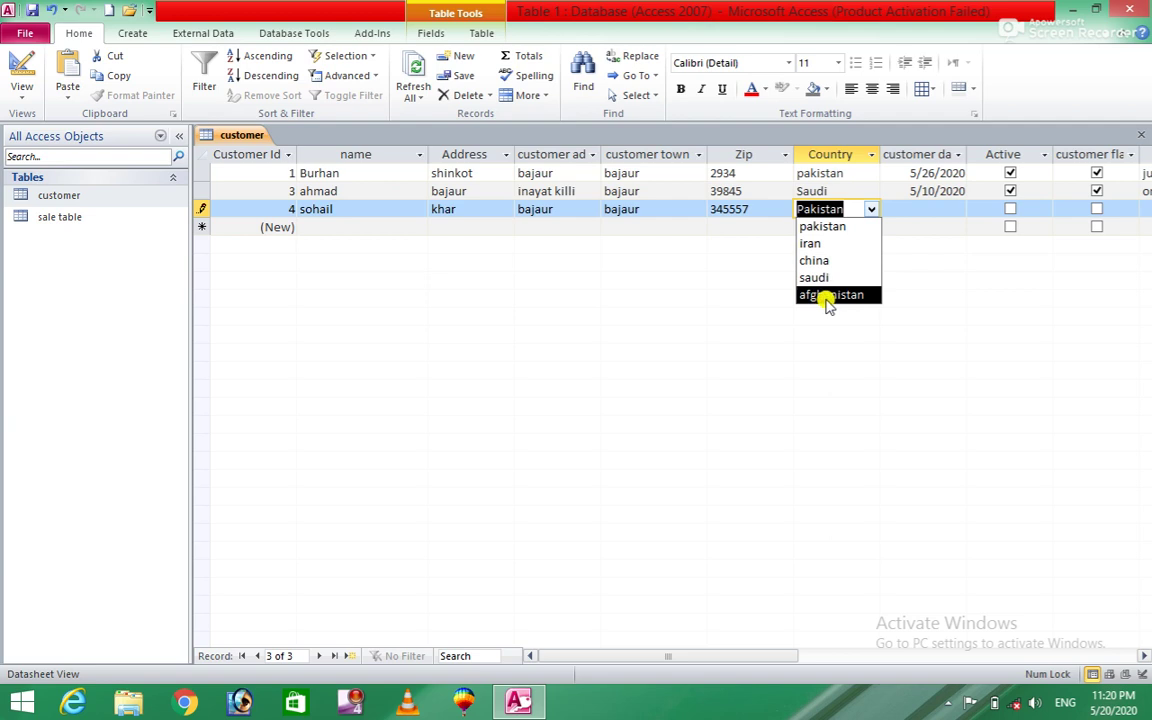
pyautogui.click(834, 259)
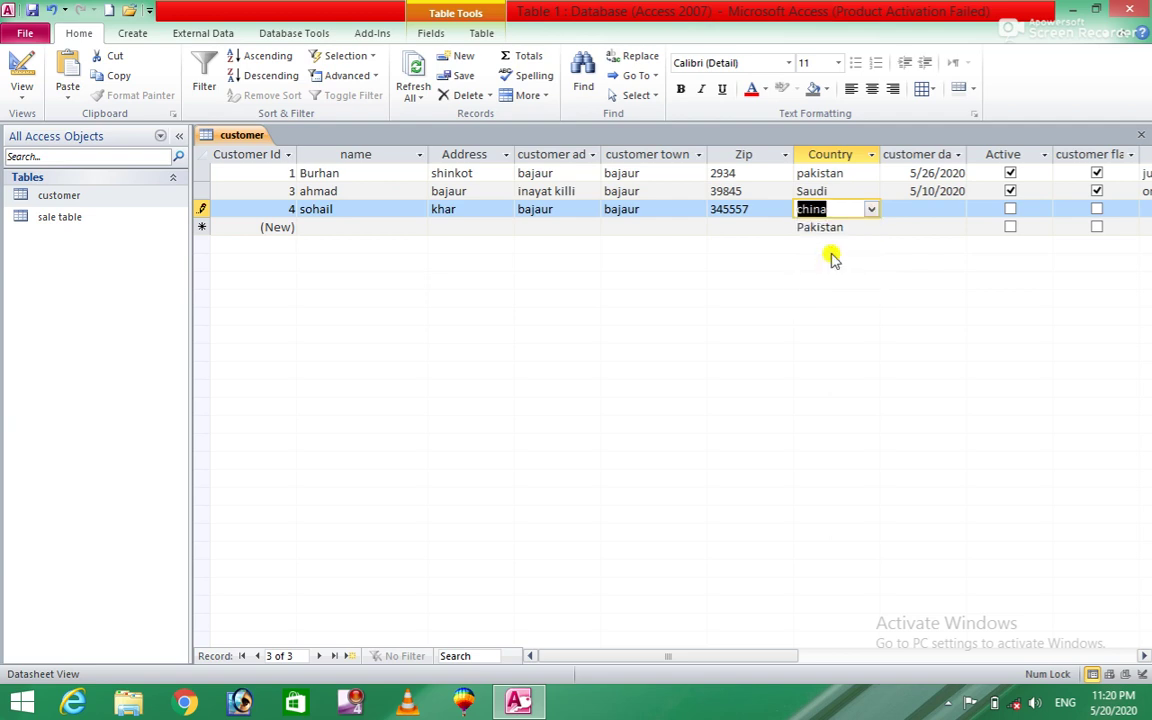
pyautogui.click(872, 212)
pyautogui.click(838, 226)
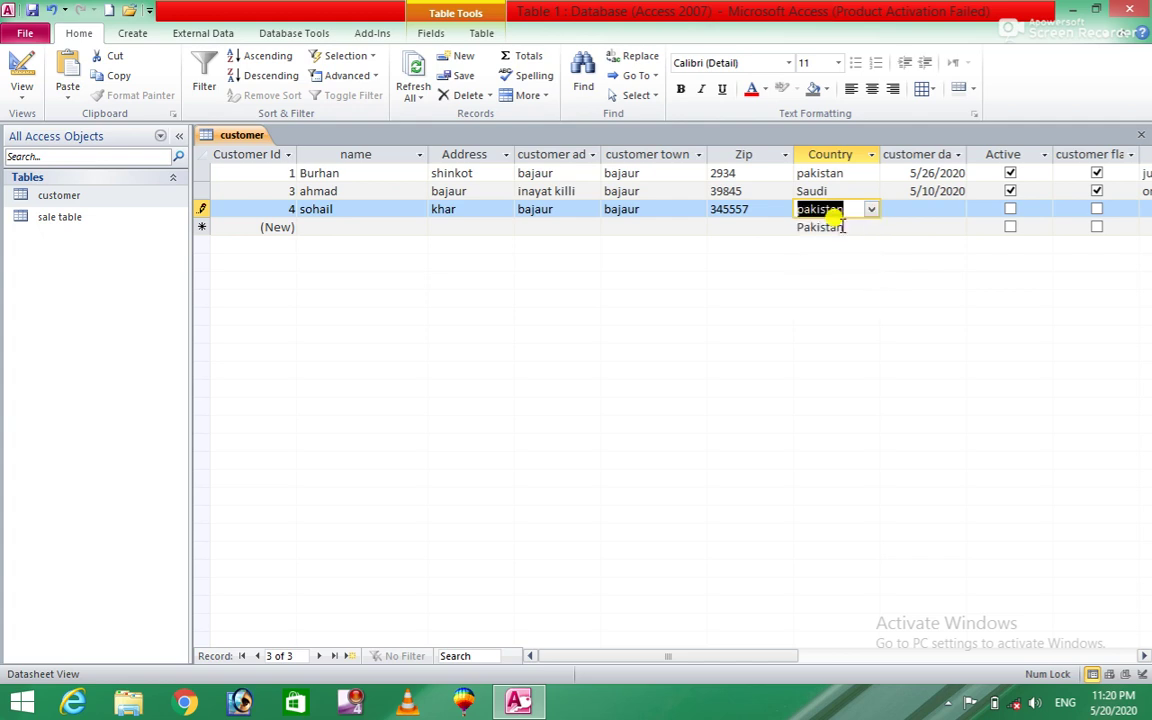
# Set the third record's customer date added to 5/18/2005 and tick its Active and customer flag checkboxes.
pyautogui.click(938, 209)
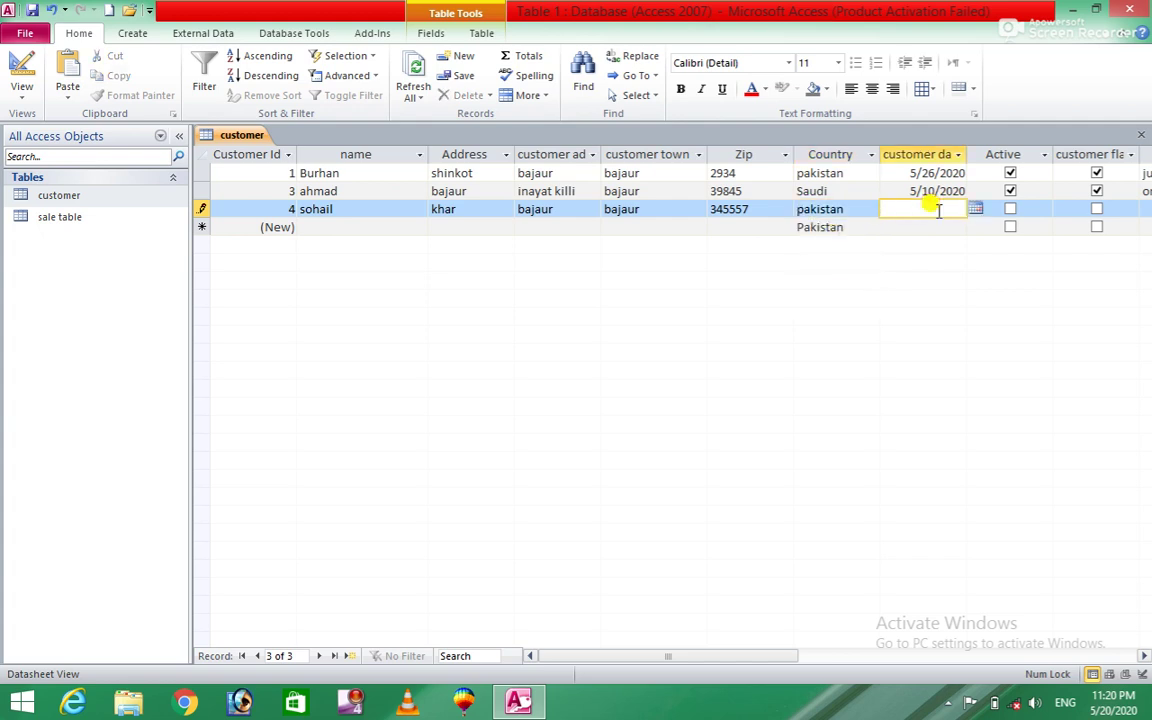
pyautogui.click(976, 210)
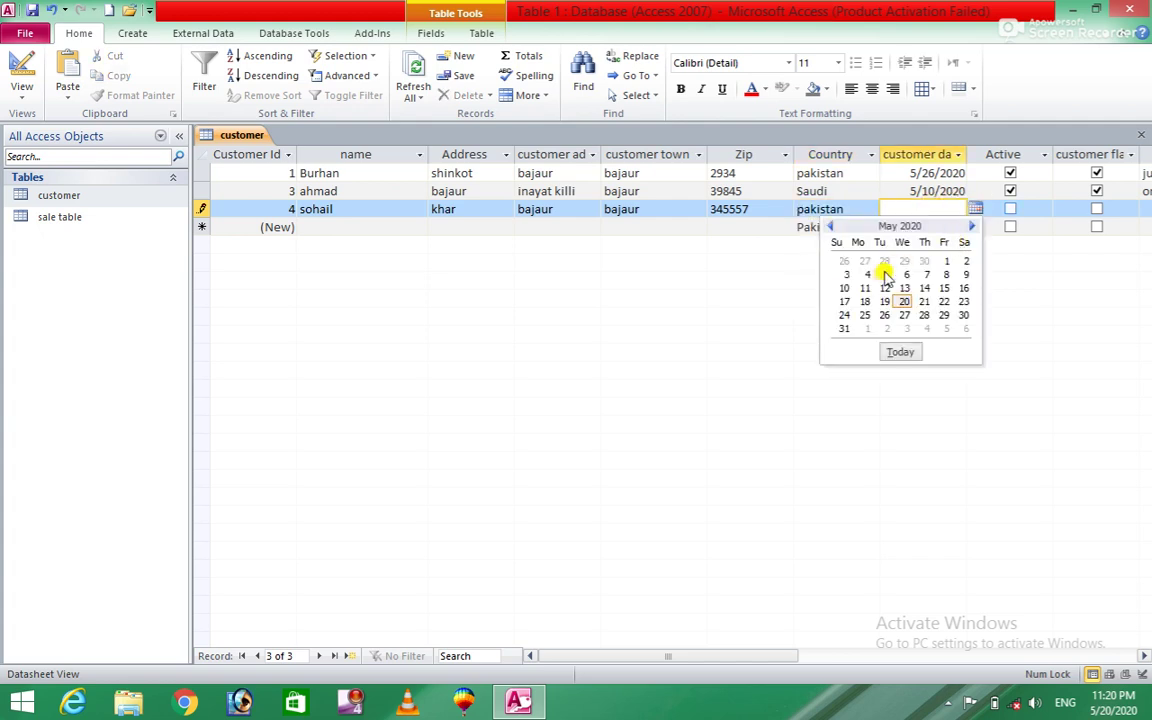
pyautogui.click(864, 301)
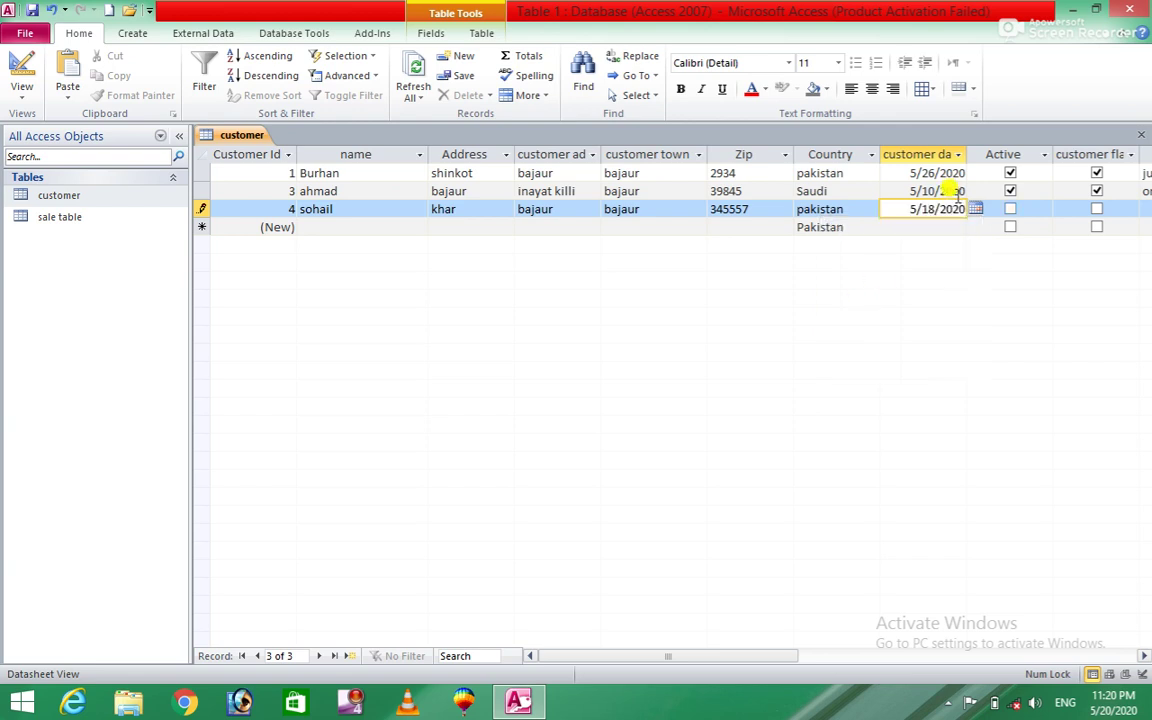
pyautogui.press('BackSpace')
pyautogui.press('BackSpace')
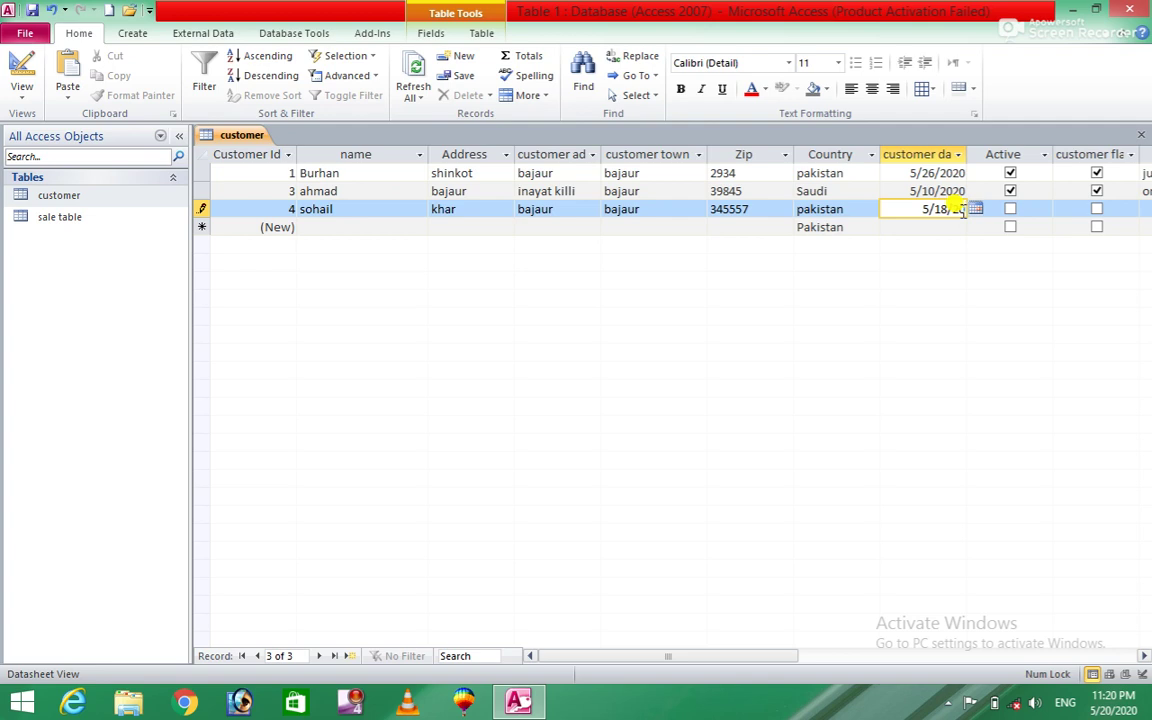
pyautogui.write('2005')
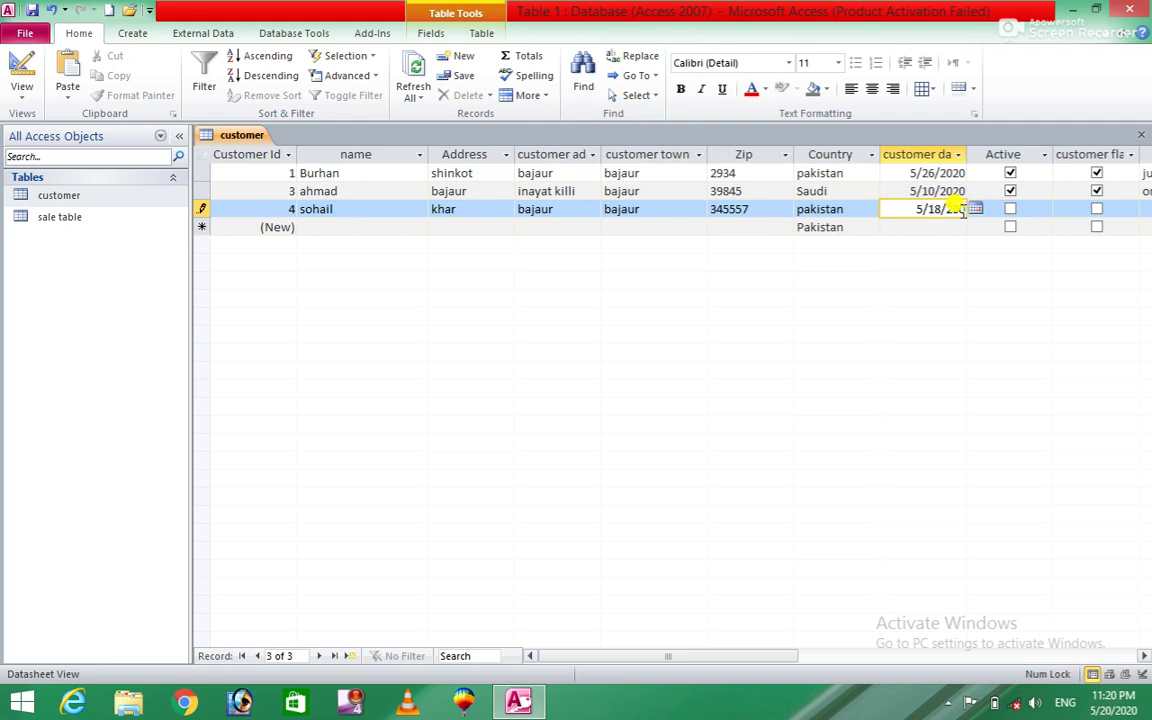
pyautogui.click(1012, 209)
pyautogui.click(1096, 212)
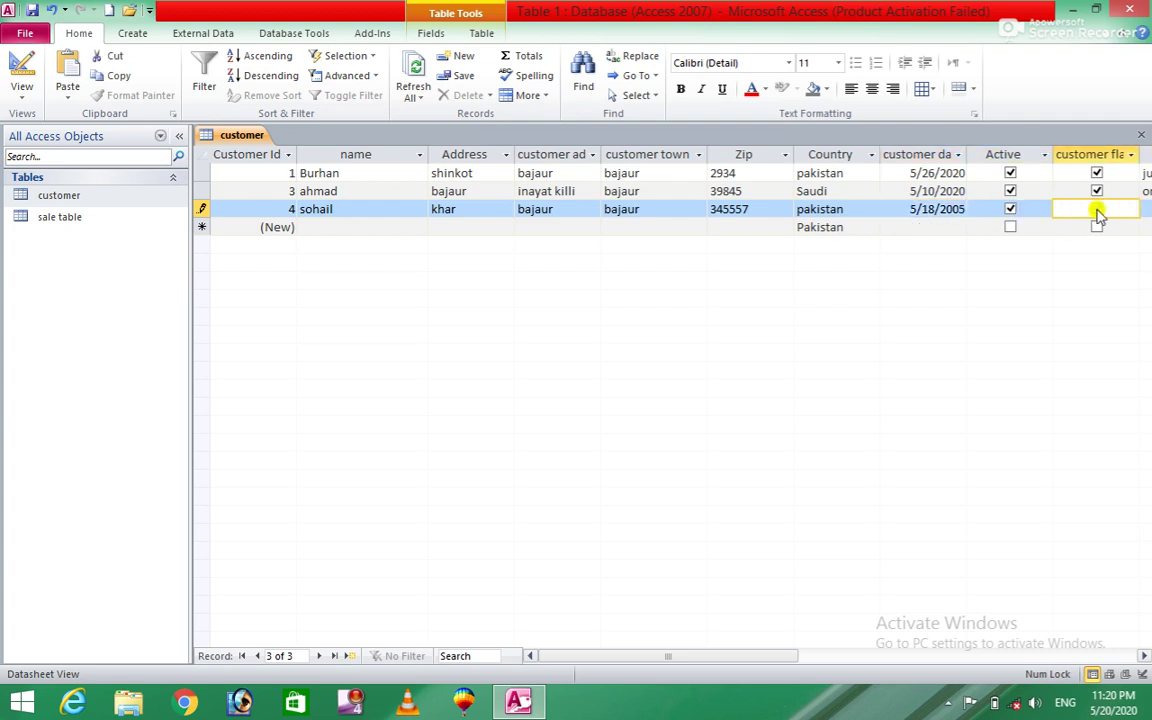
# Enter student as the customer notes of the third customer record.
pyautogui.moveTo(669, 657); pyautogui.dragTo(766, 670)
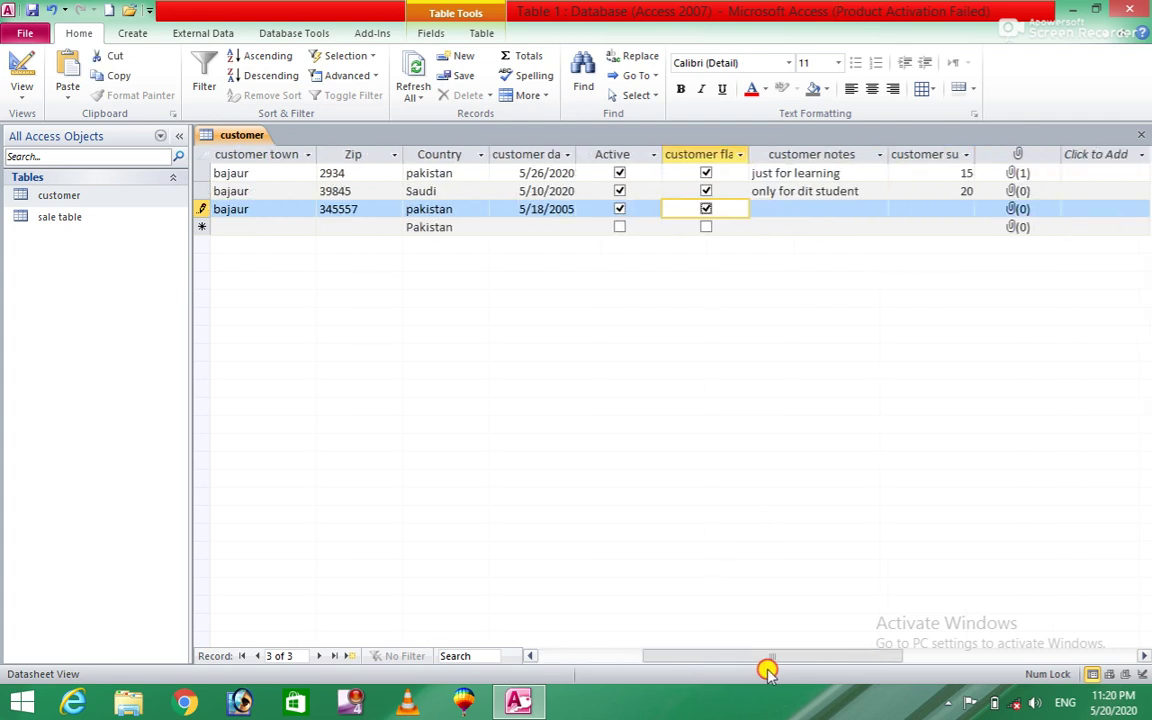
pyautogui.click(816, 209)
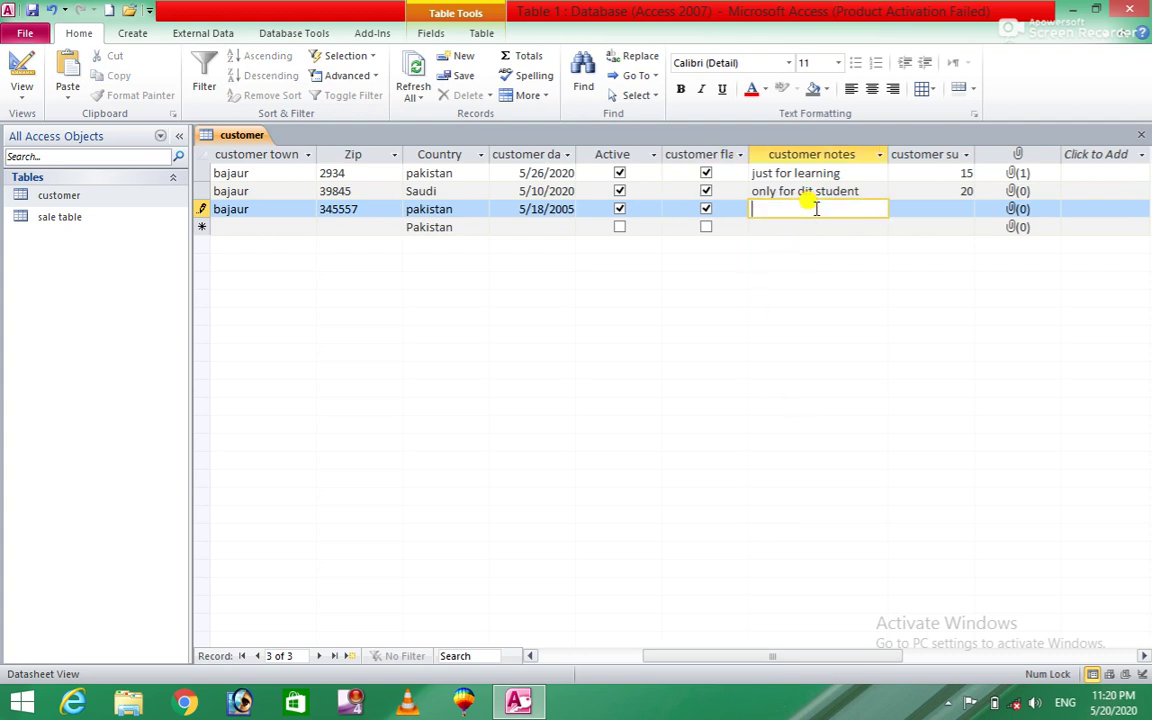
pyautogui.write('student')
# Try 14 as the third record's customer subsidies value, and replace it with 18.
pyautogui.click(926, 209)
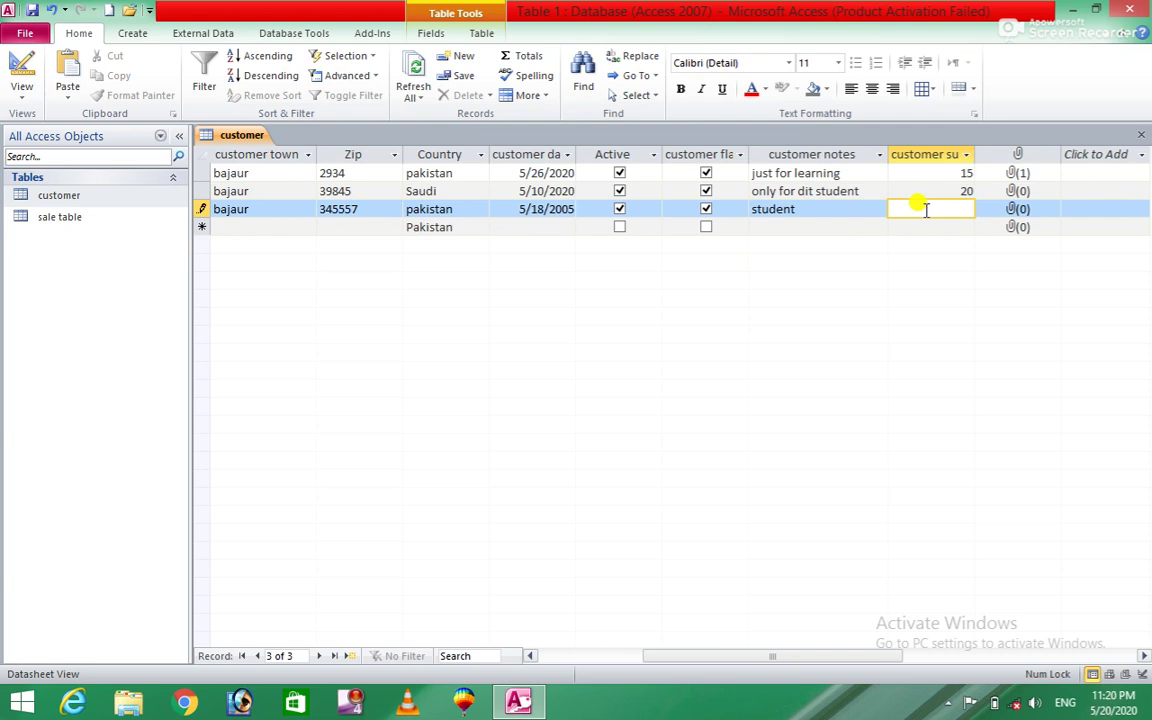
pyautogui.write('14')
pyautogui.press('Return')
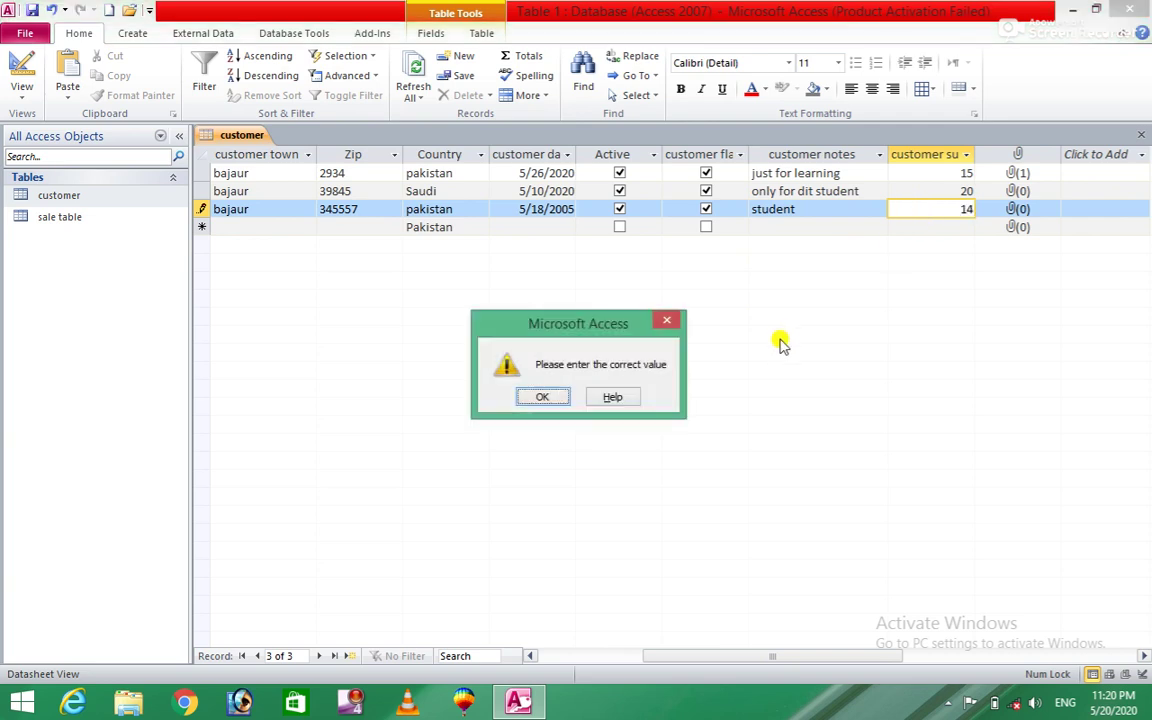
pyautogui.click(542, 396)
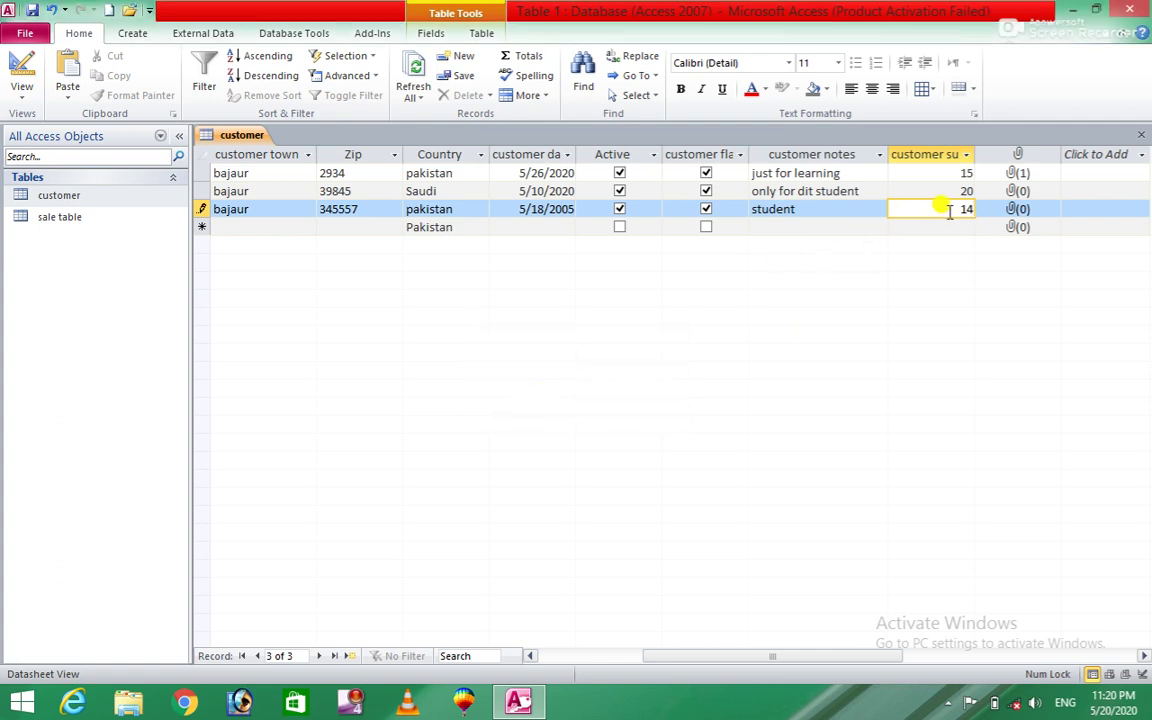
pyautogui.press('BackSpace')
pyautogui.write('8')
pyautogui.press('Tab')
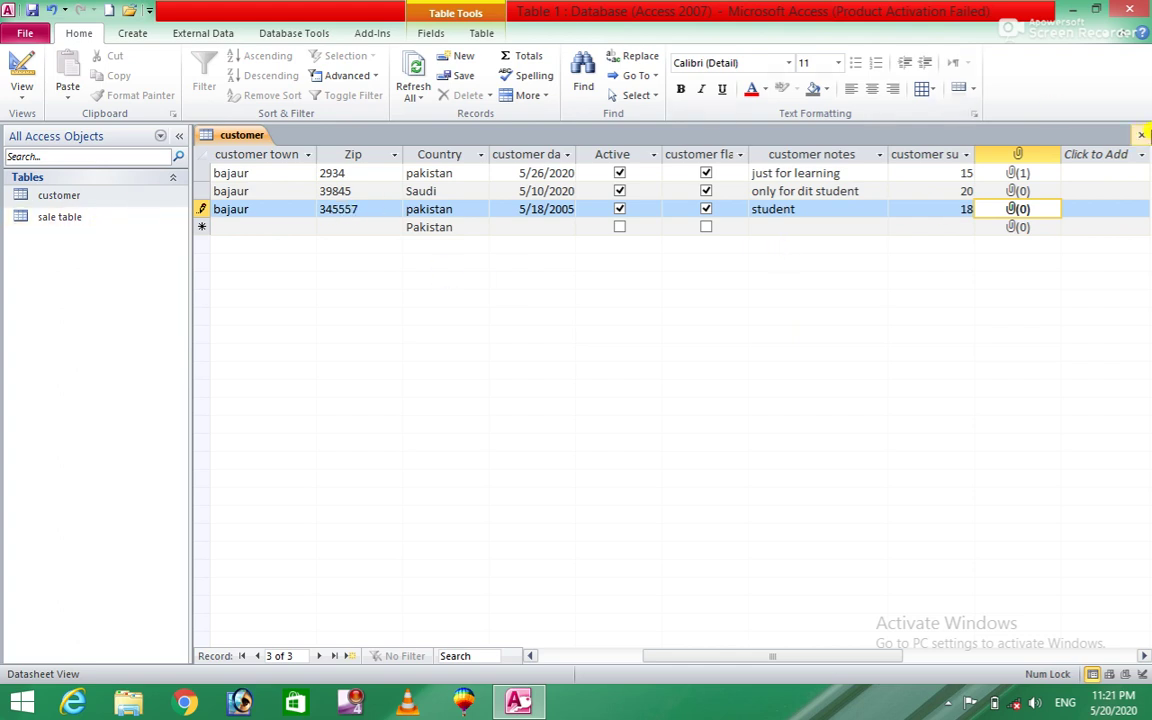
# Close the customer datasheet, reopen the table in Design View and select the customer country field.
pyautogui.click(1141, 134)
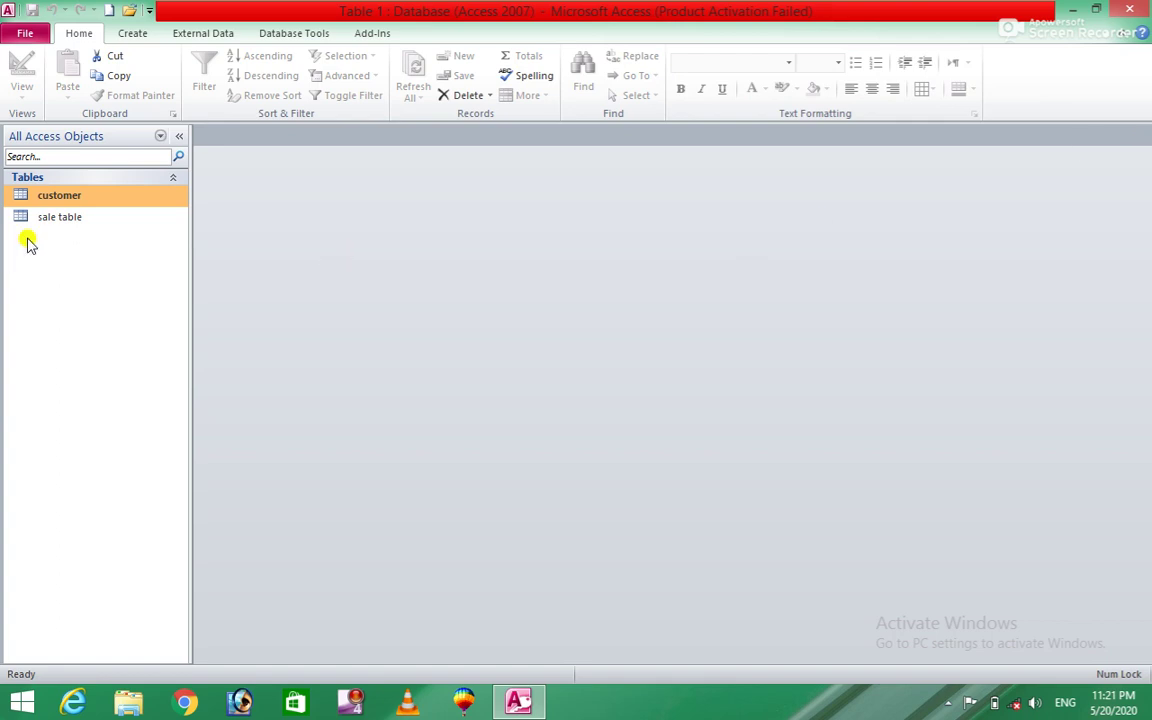
pyautogui.rightClick(110, 195)
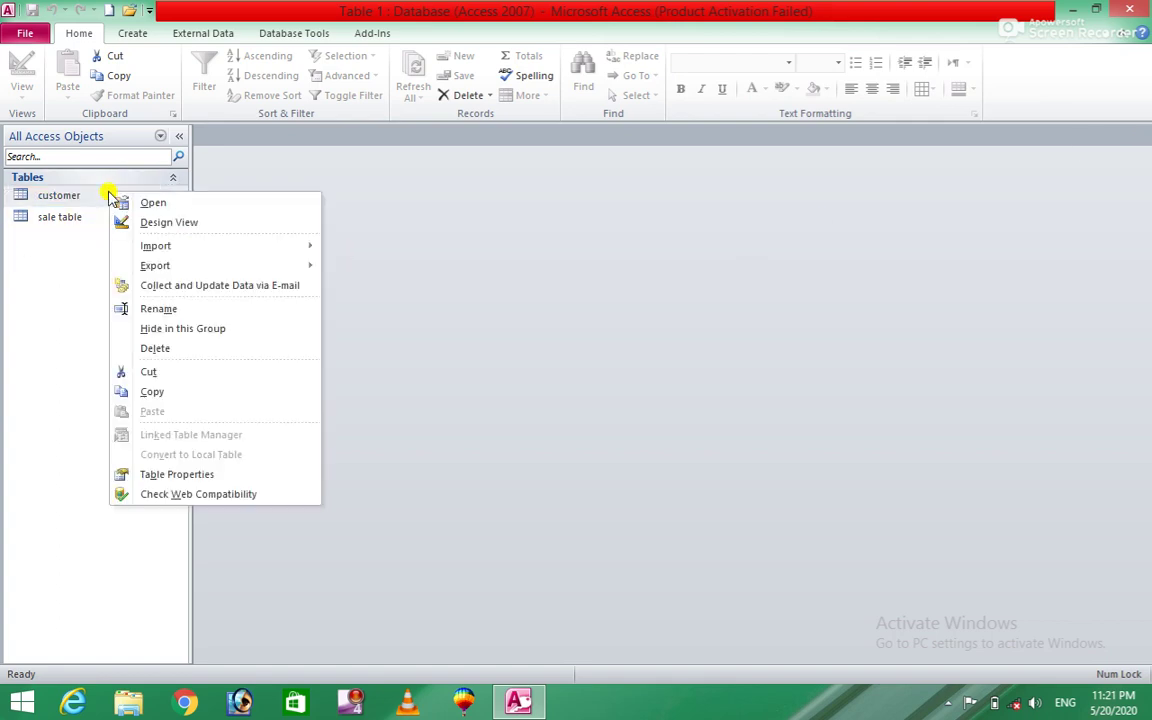
pyautogui.click(140, 222)
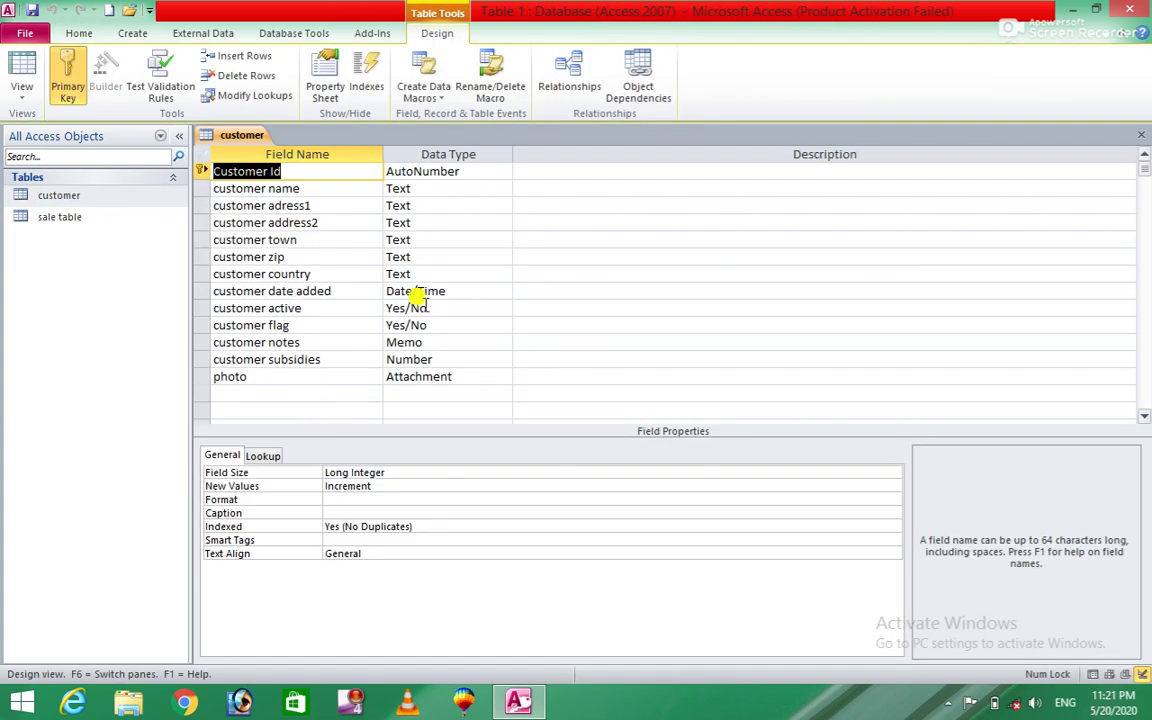
pyautogui.click(313, 274)
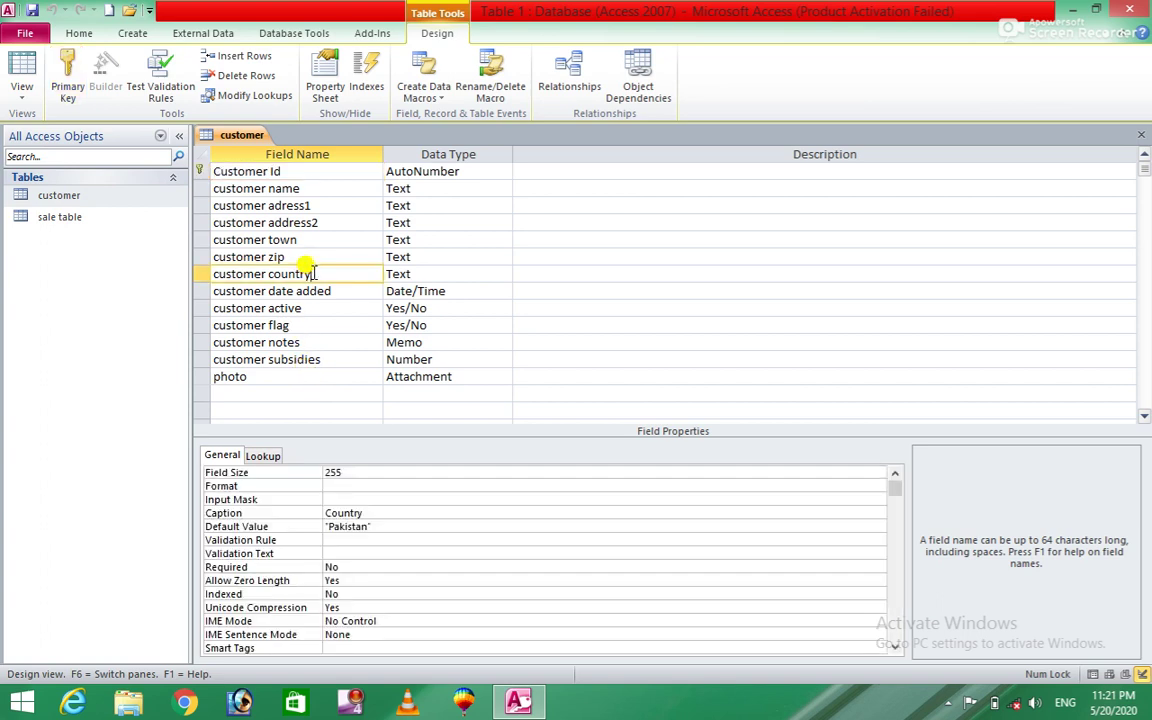